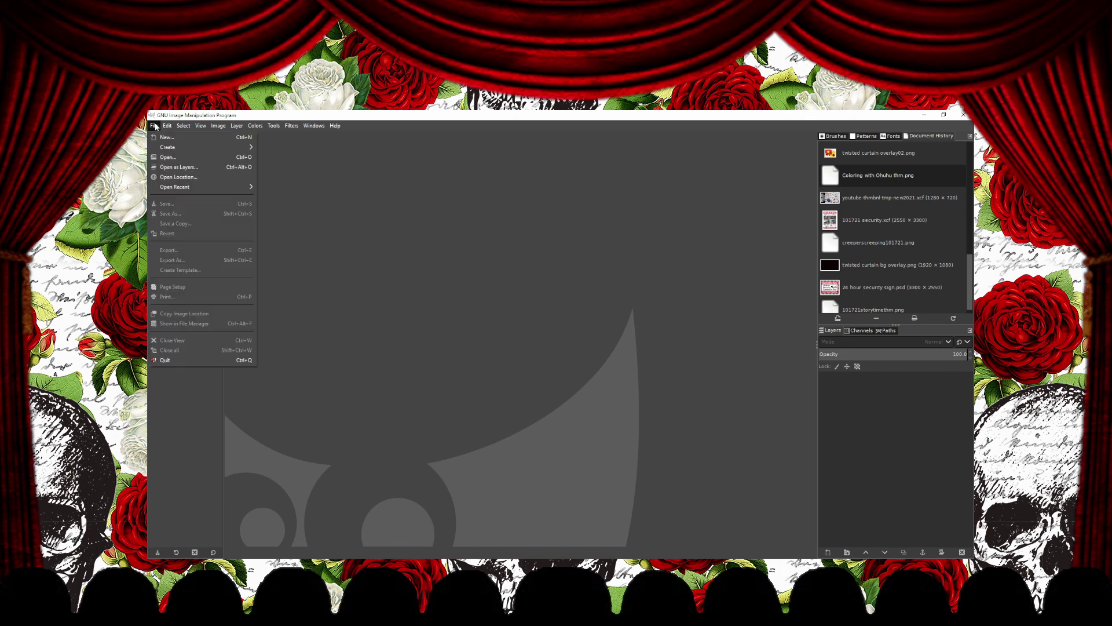
Step: Create a new 8 × 8 in, 300 ppi (2400 × 2400 px) image filled with transparency
click(165, 138)
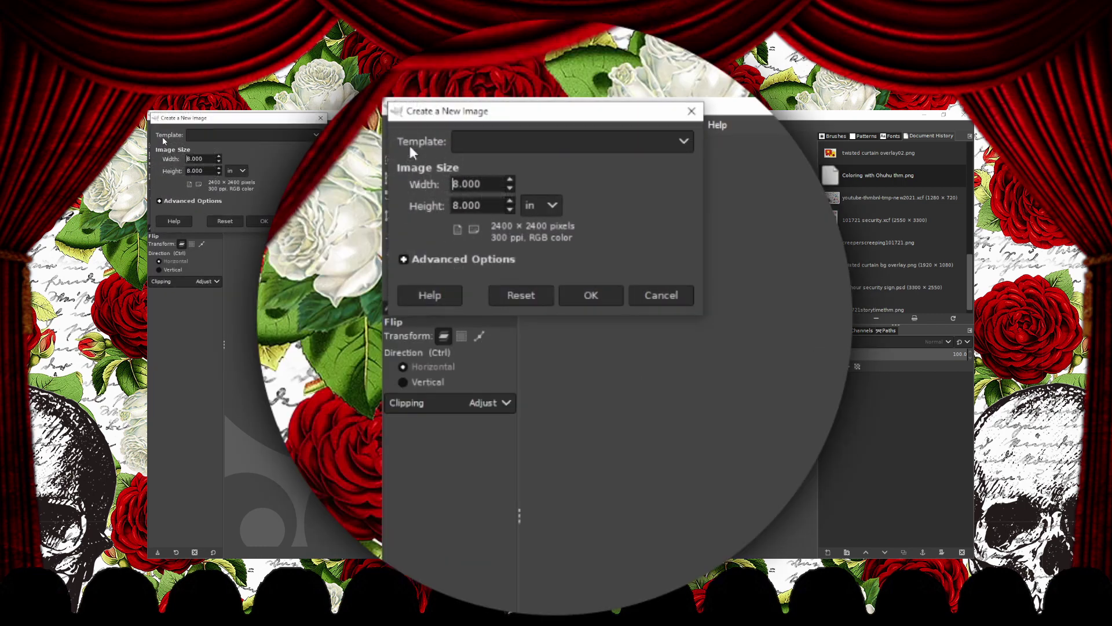
click(476, 259)
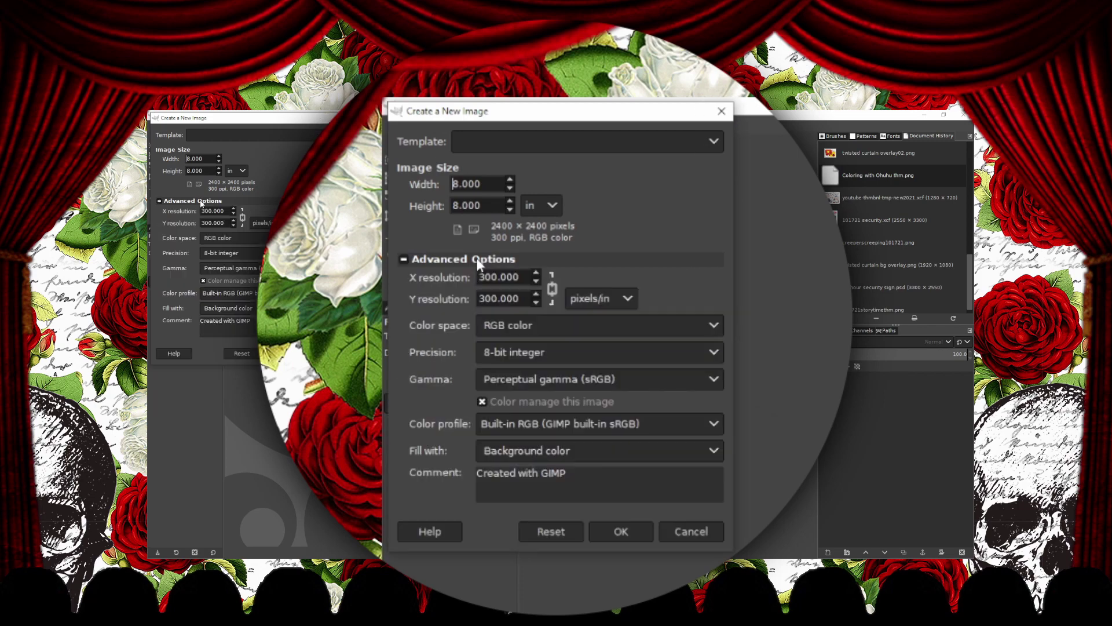
click(679, 457)
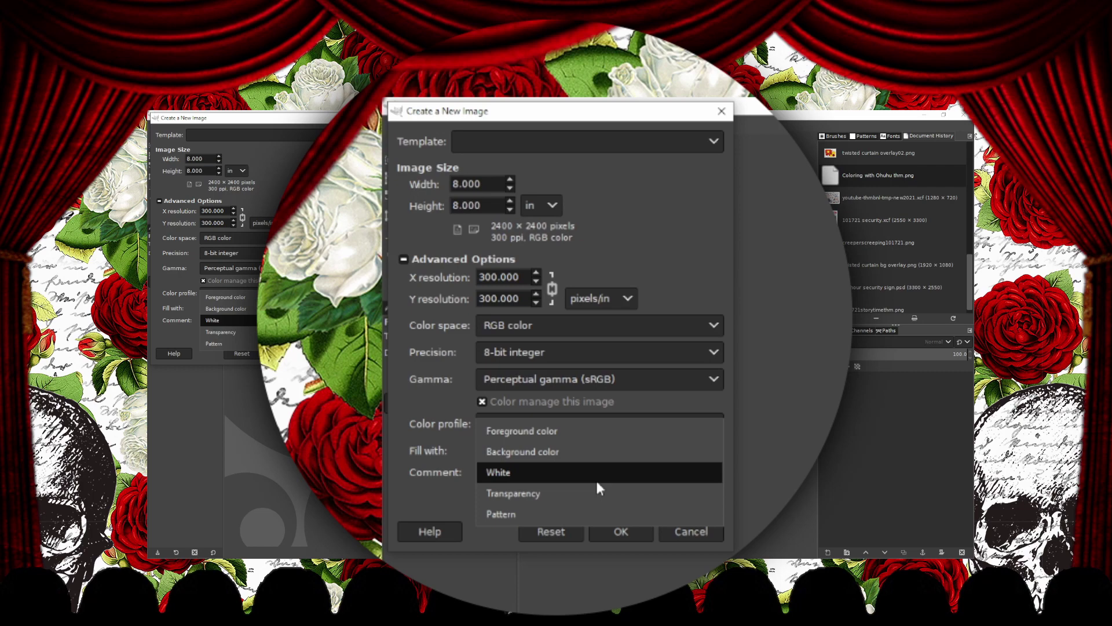
click(569, 499)
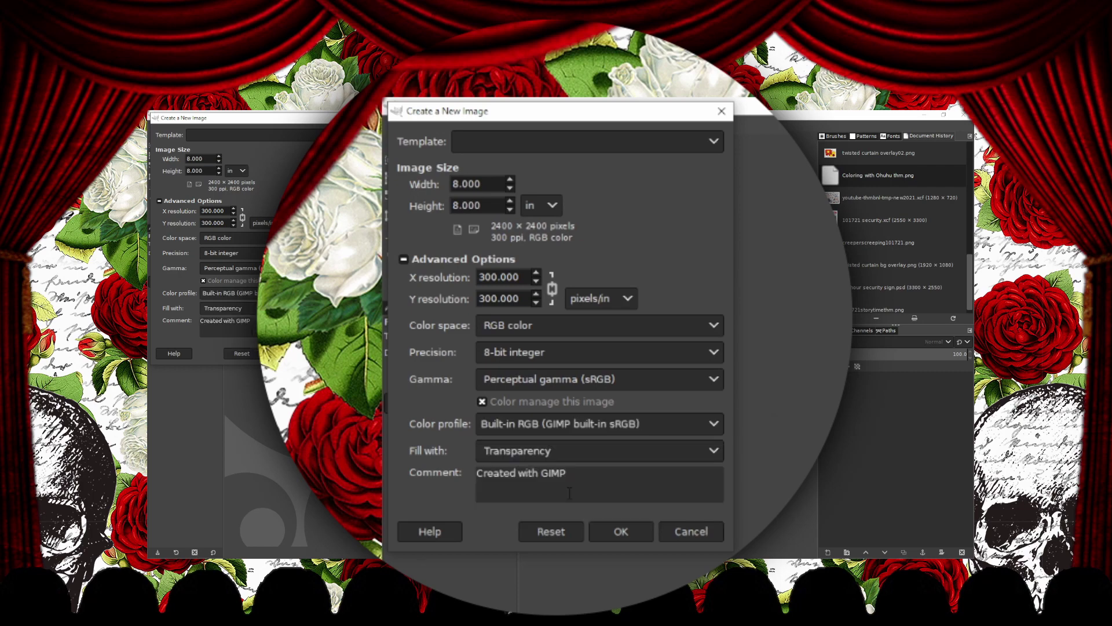
click(617, 538)
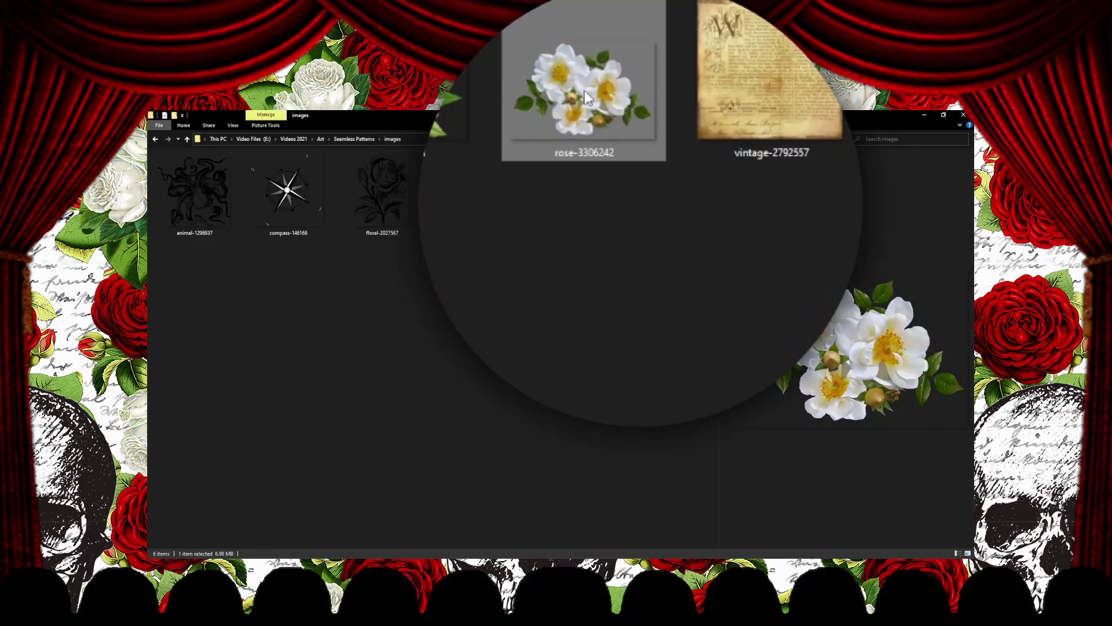
Step: Open the two white rose image files from File Explorer in GIMP
right_click(574, 194)
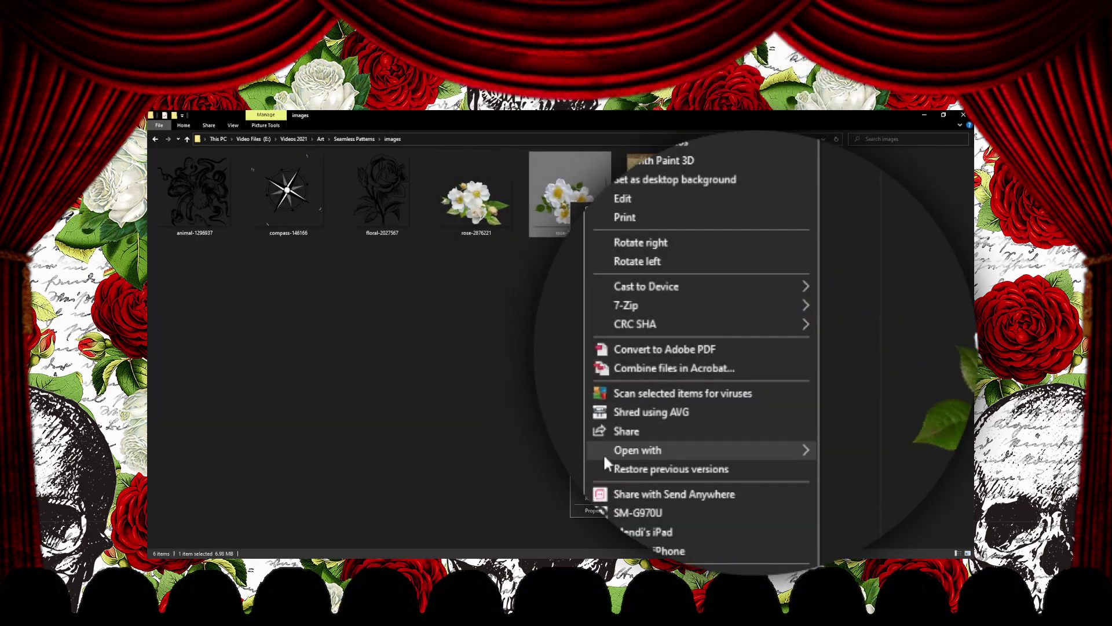
mouse_move(579, 382)
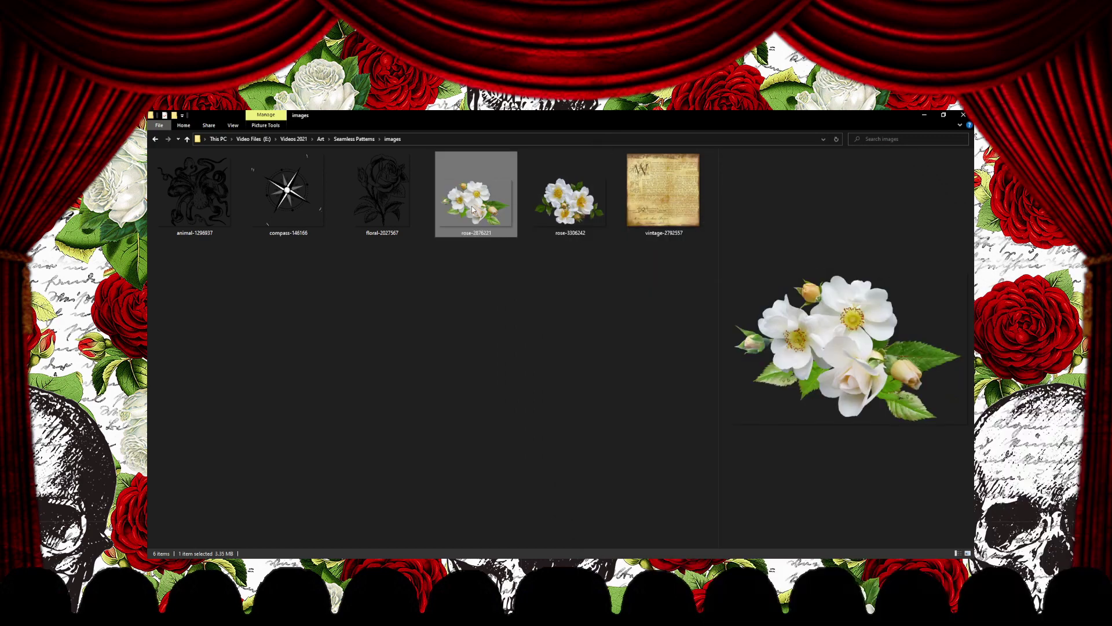
right_click(472, 207)
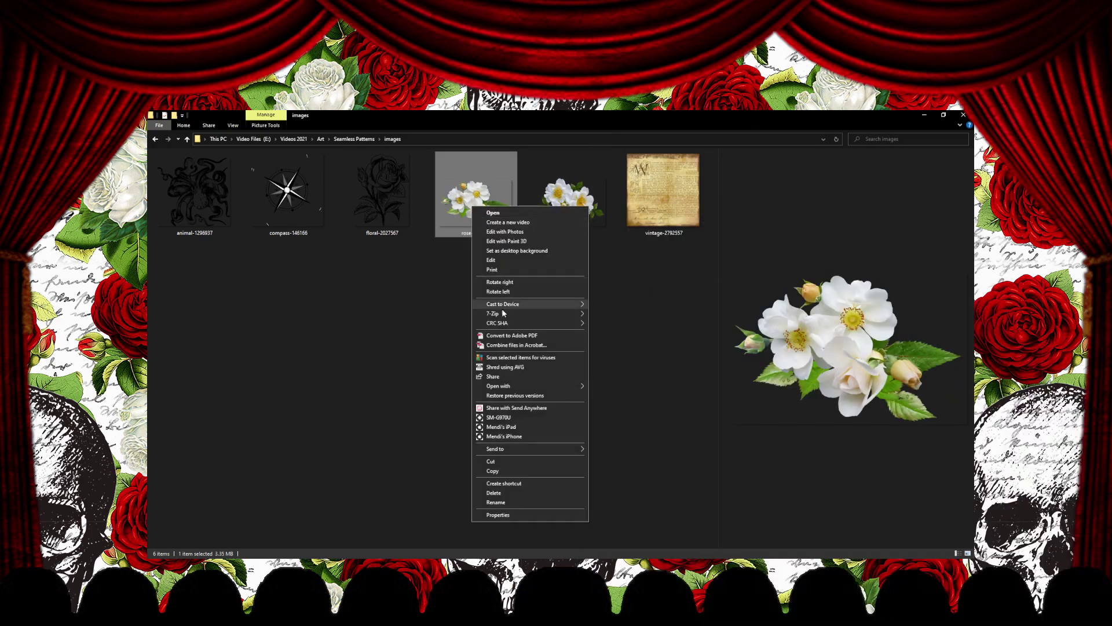
mouse_move(521, 386)
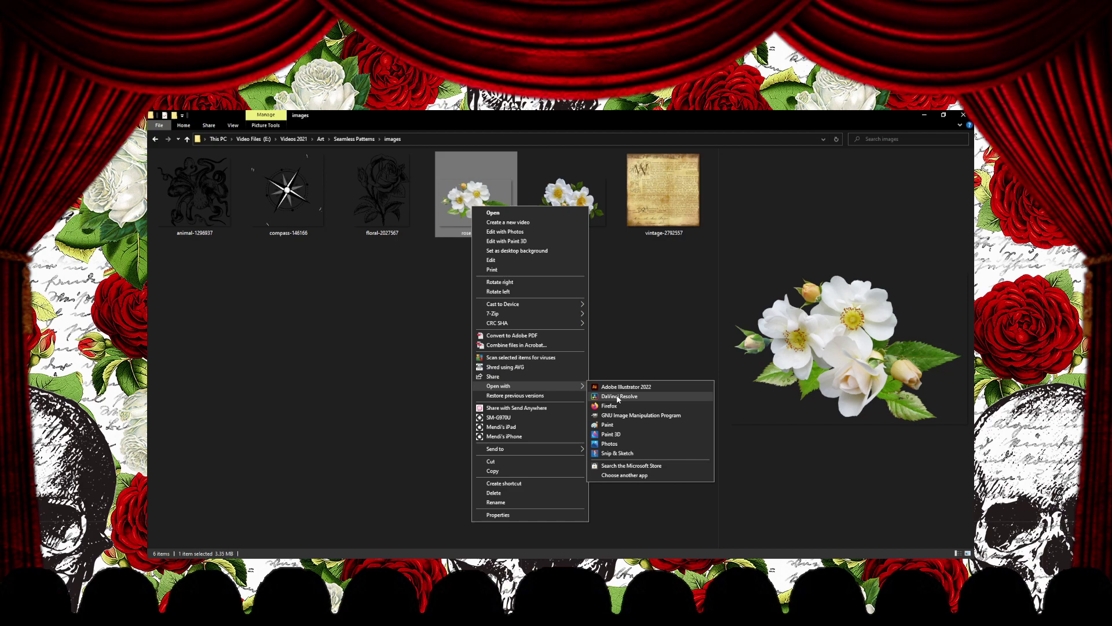
click(620, 414)
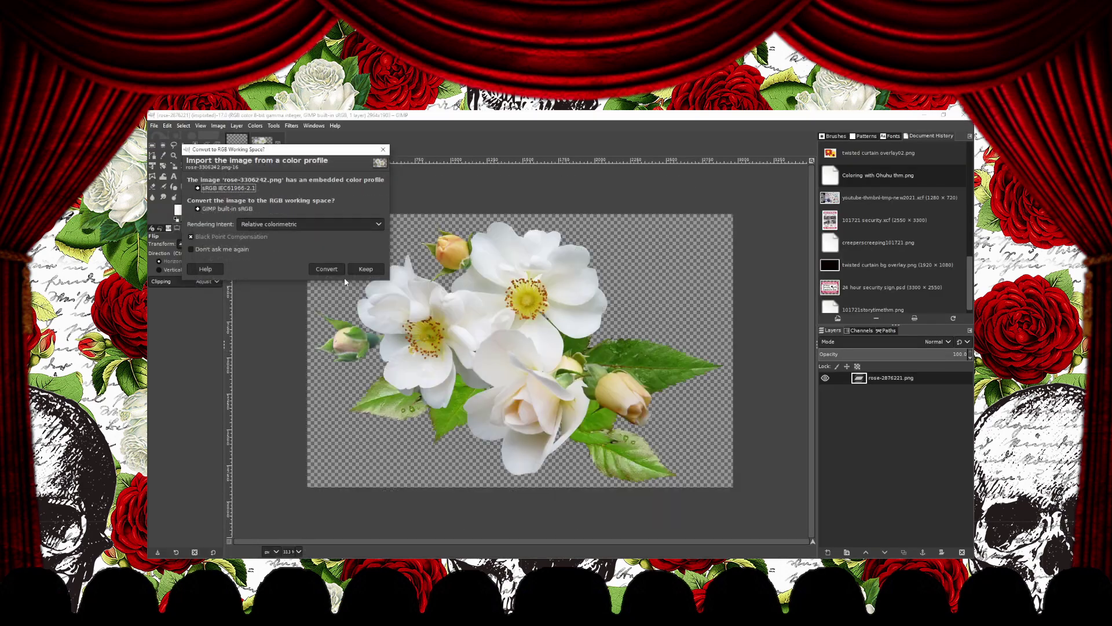
Step: Import the first rose image, select all of it and bring it into the transparent canvas
click(330, 268)
key(m)
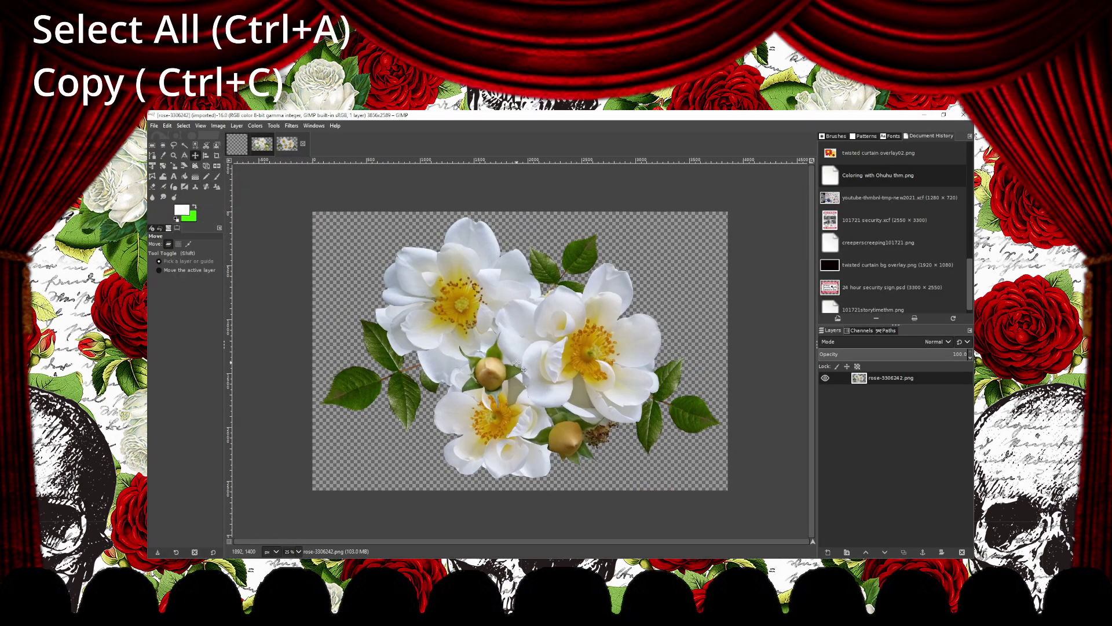
key(ctrl+a)
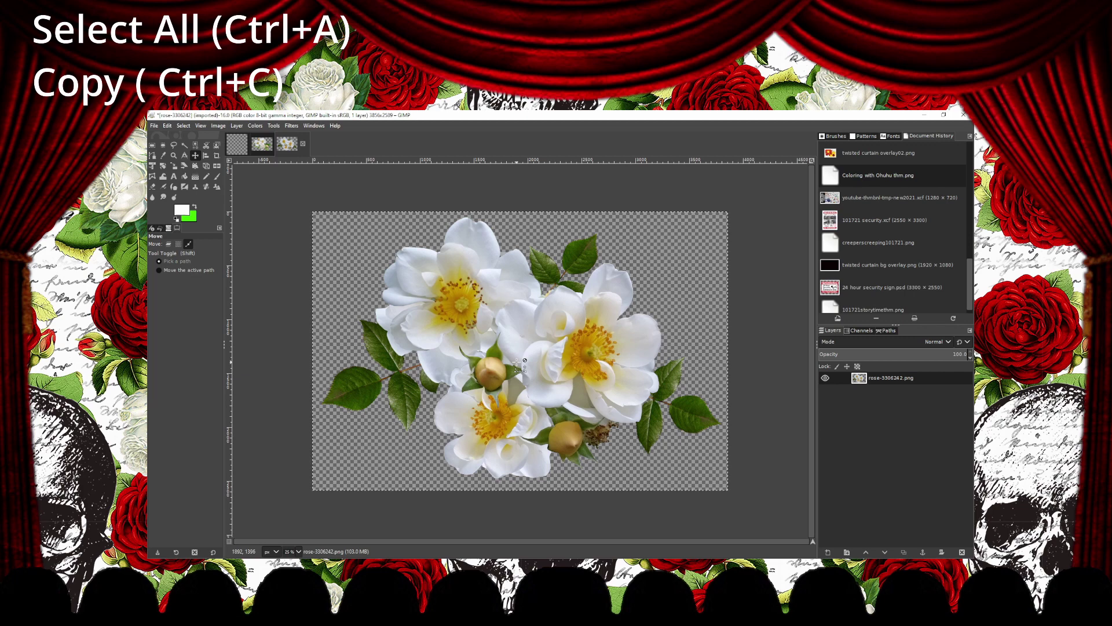
click(238, 145)
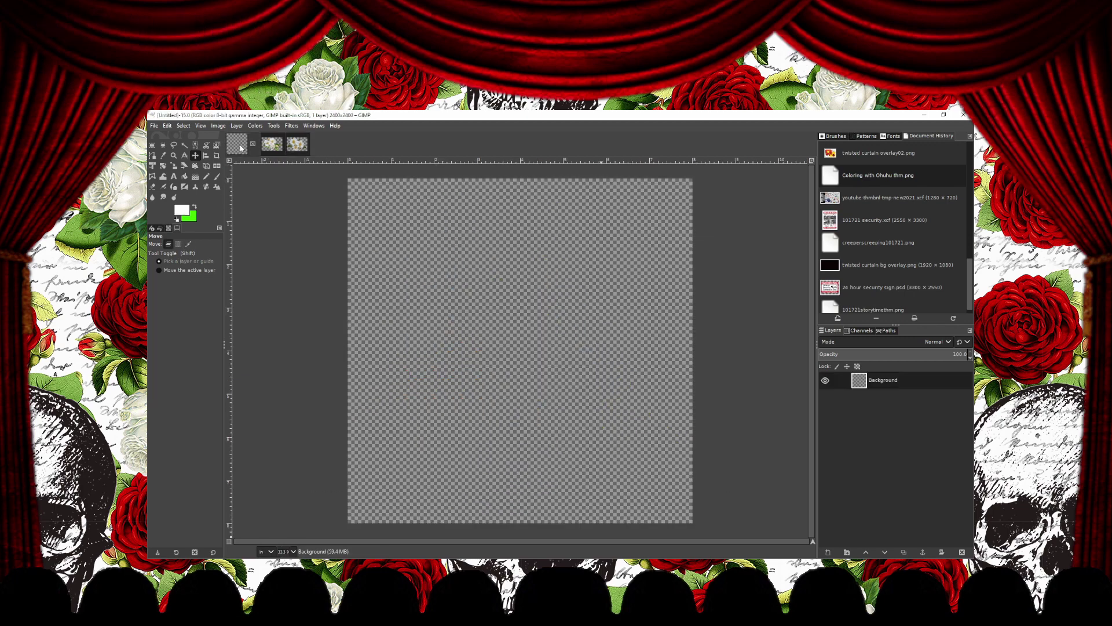
key(ctrl)
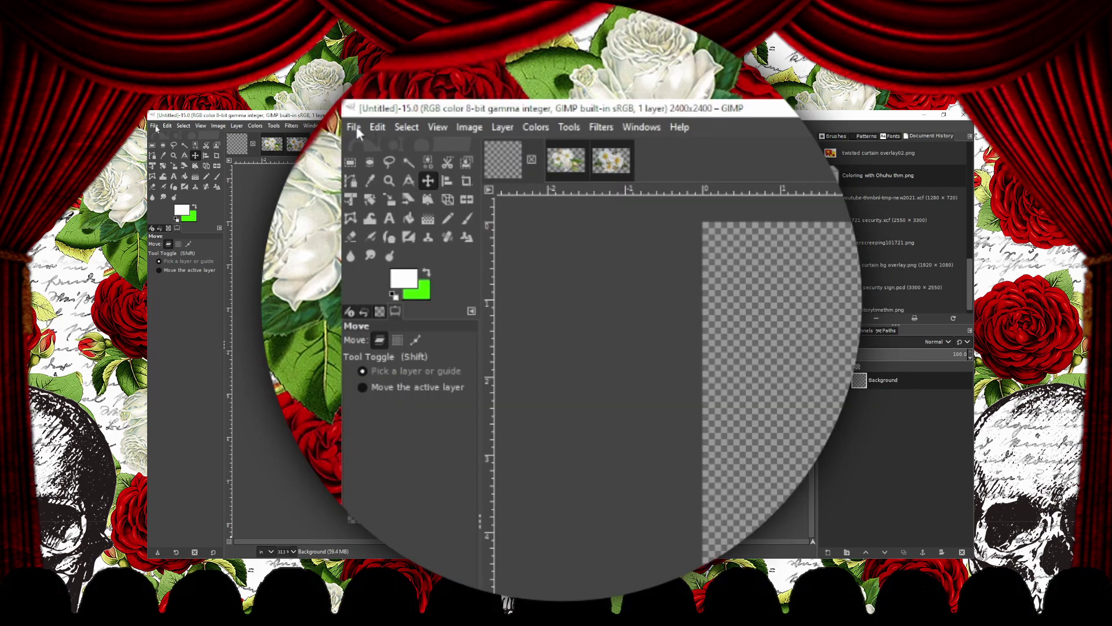
Step: Copy the second rose image and paste it into the canvas as a new layer
click(167, 126)
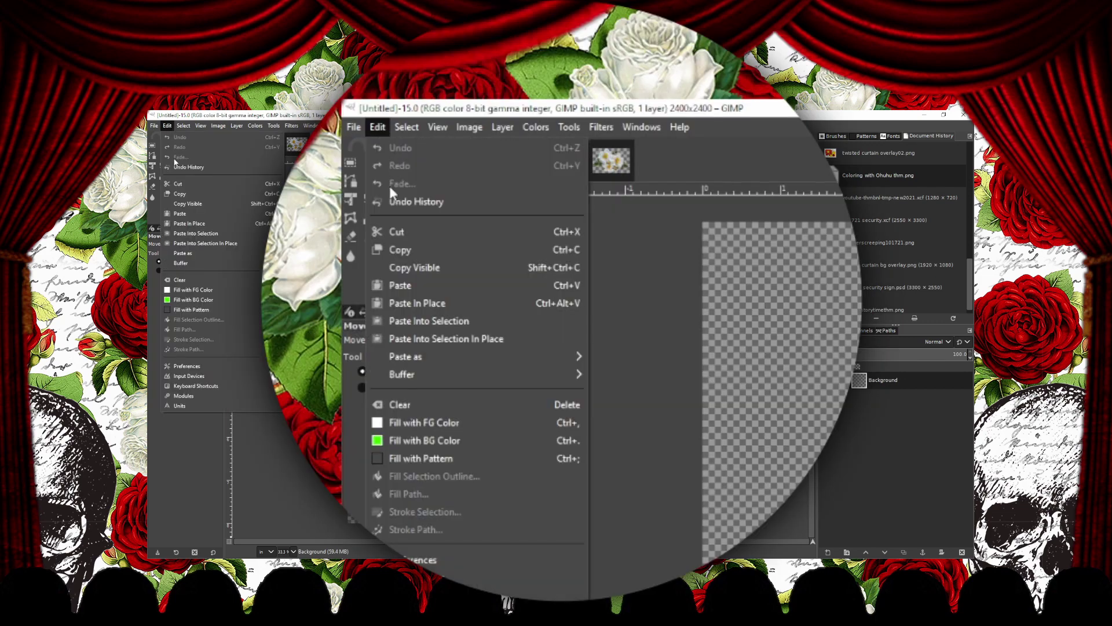
mouse_move(193, 253)
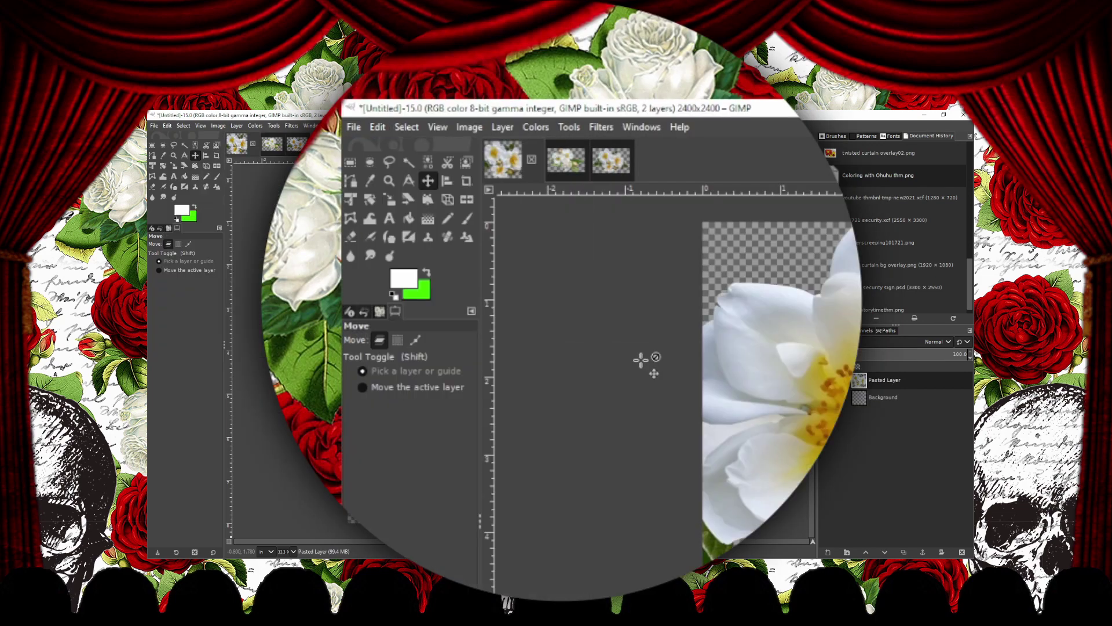
click(167, 125)
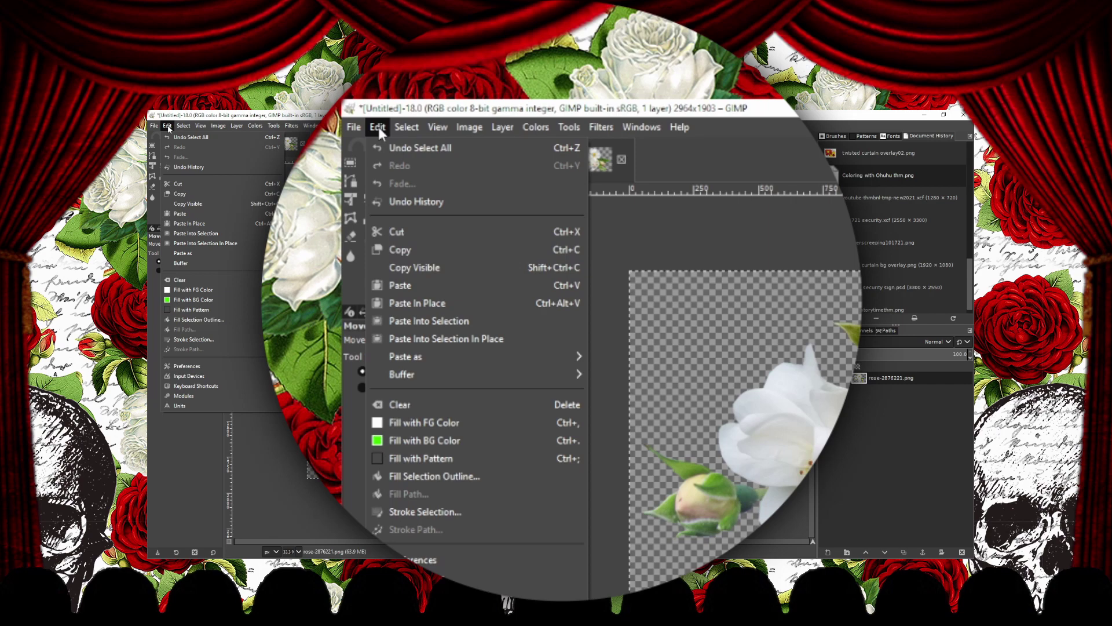
click(180, 194)
click(237, 143)
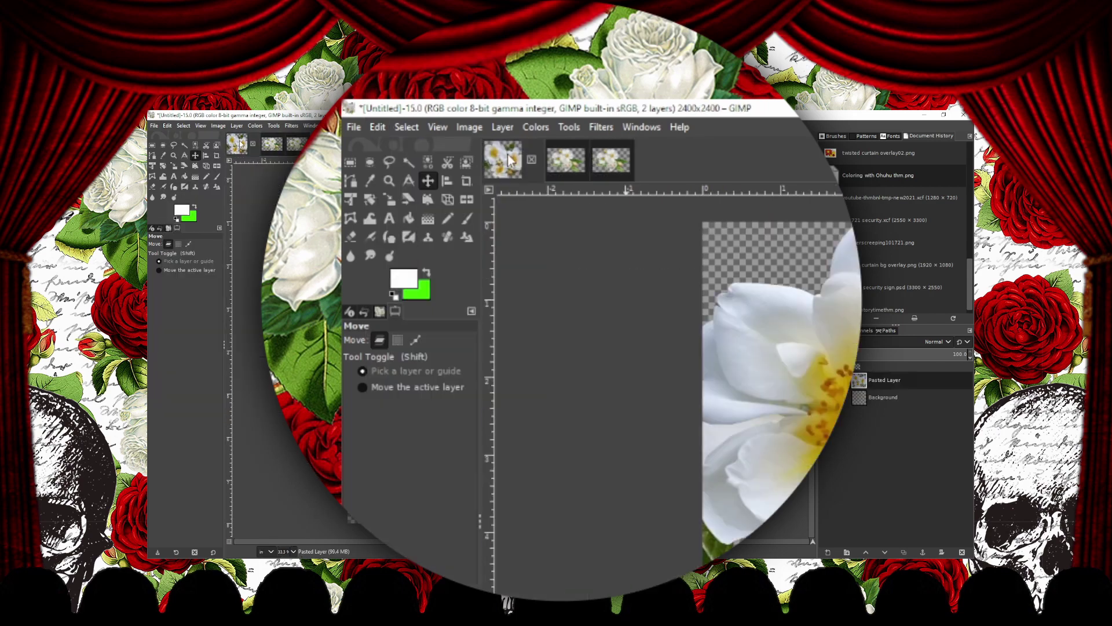
click(167, 125)
mouse_move(205, 253)
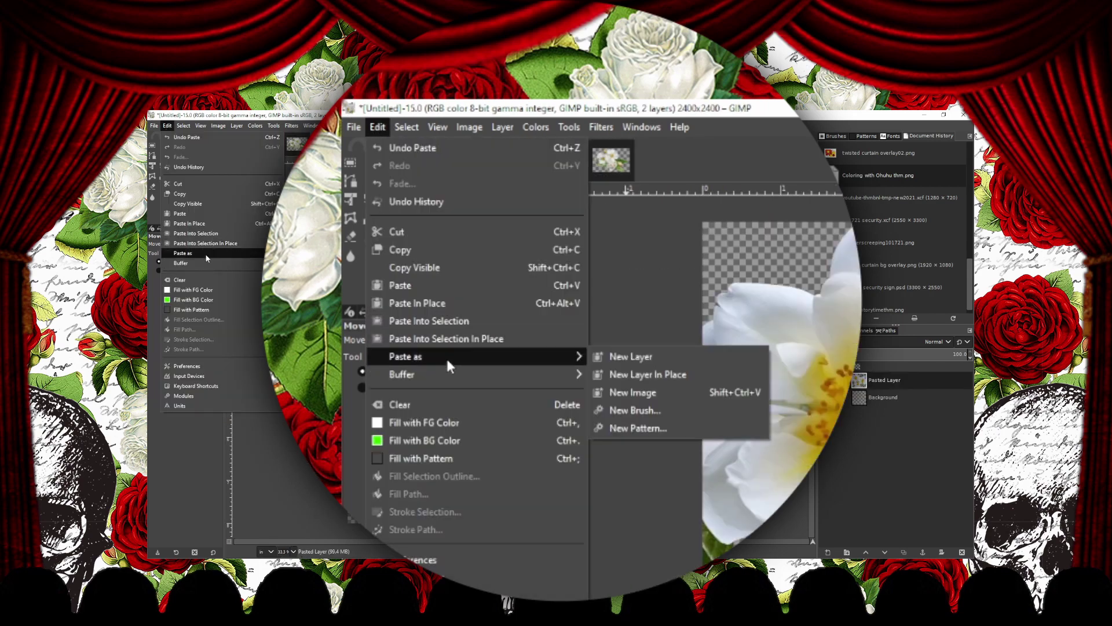
click(637, 356)
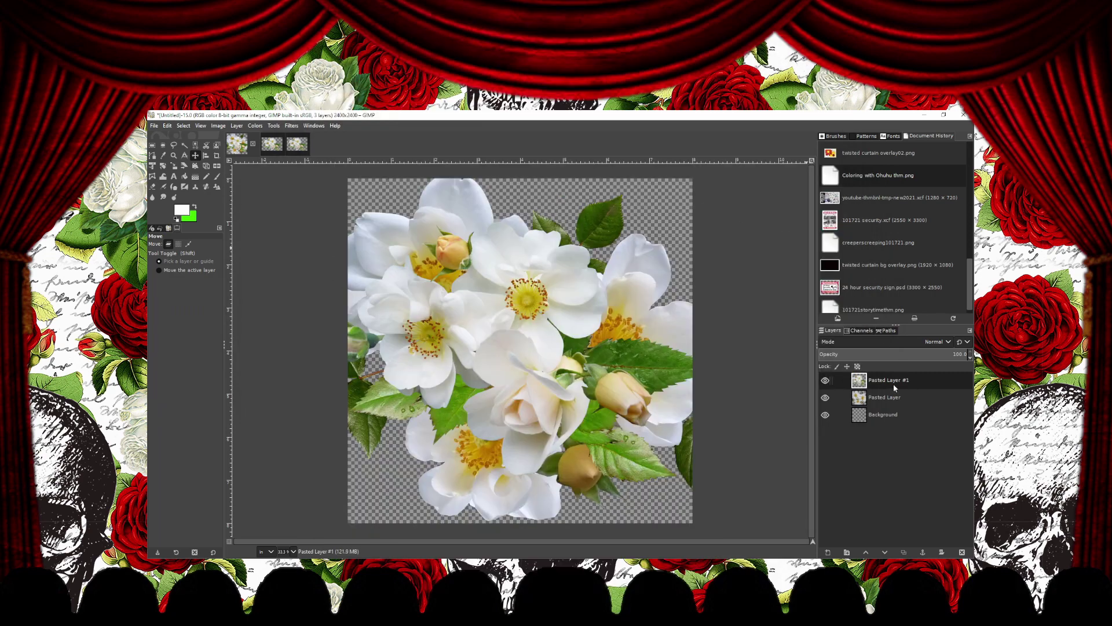
Step: Scale the first rose layer down to 1930 × 1296 px and centre it on the canvas
click(900, 400)
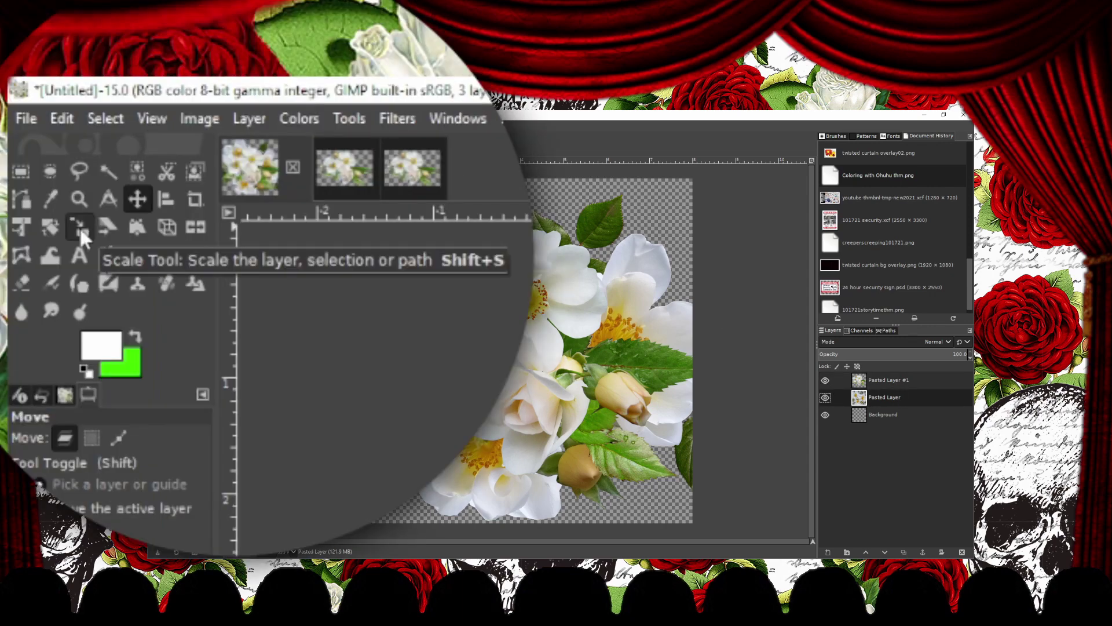
click(174, 168)
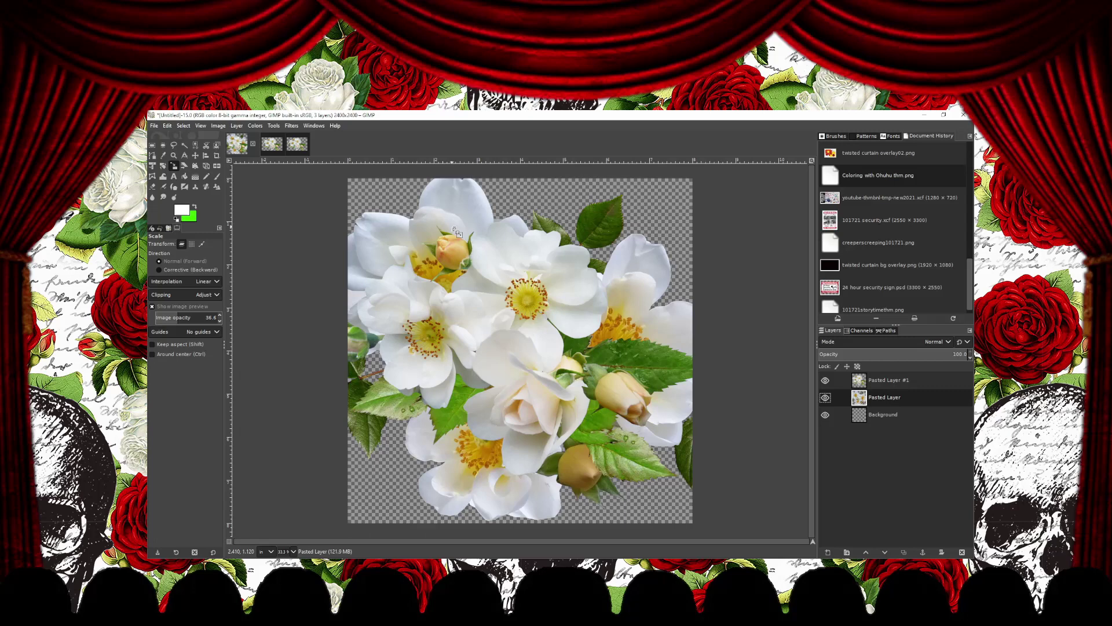
click(457, 232)
drag(735, 295, 438, 430)
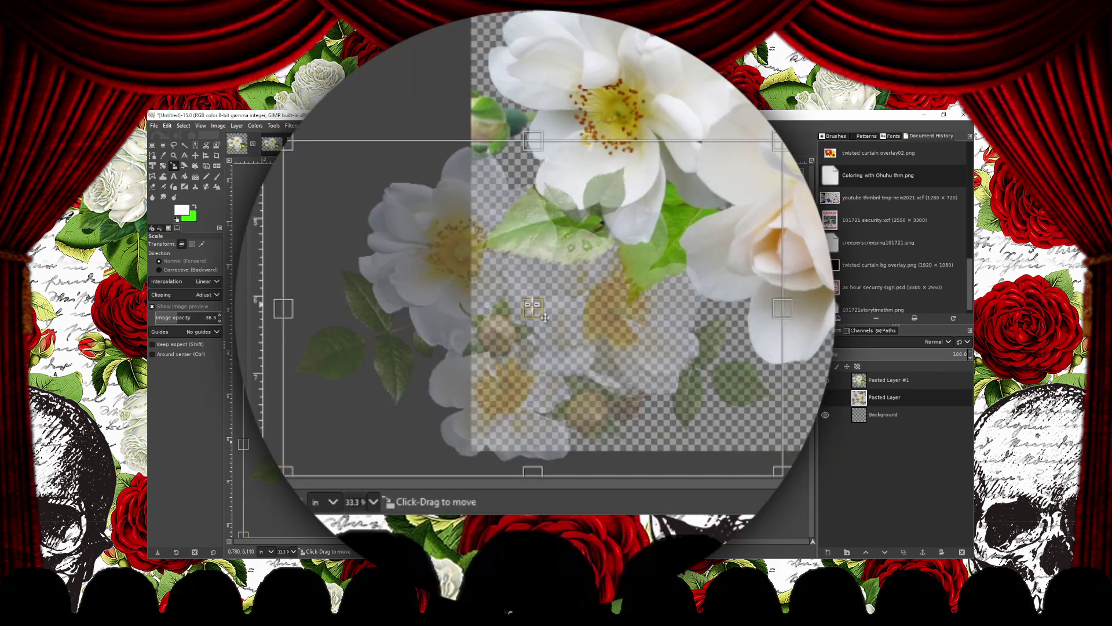
drag(381, 441, 522, 299)
key(Return)
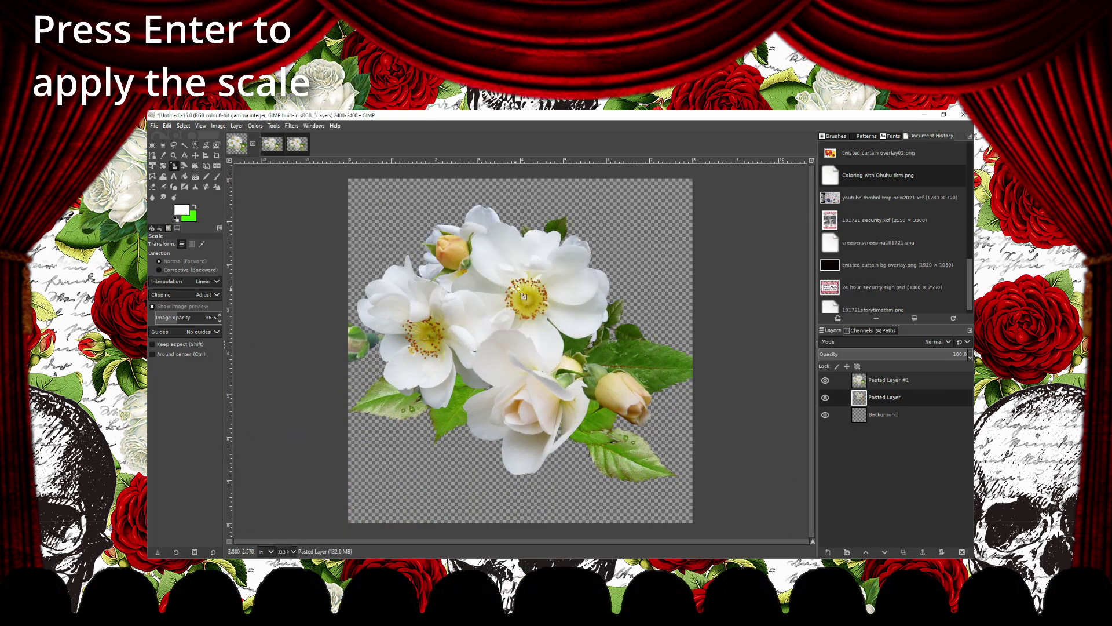
Step: Scale the second rose layer to about 6.67 × 4.28 in (2001 × 1285 px)
click(884, 382)
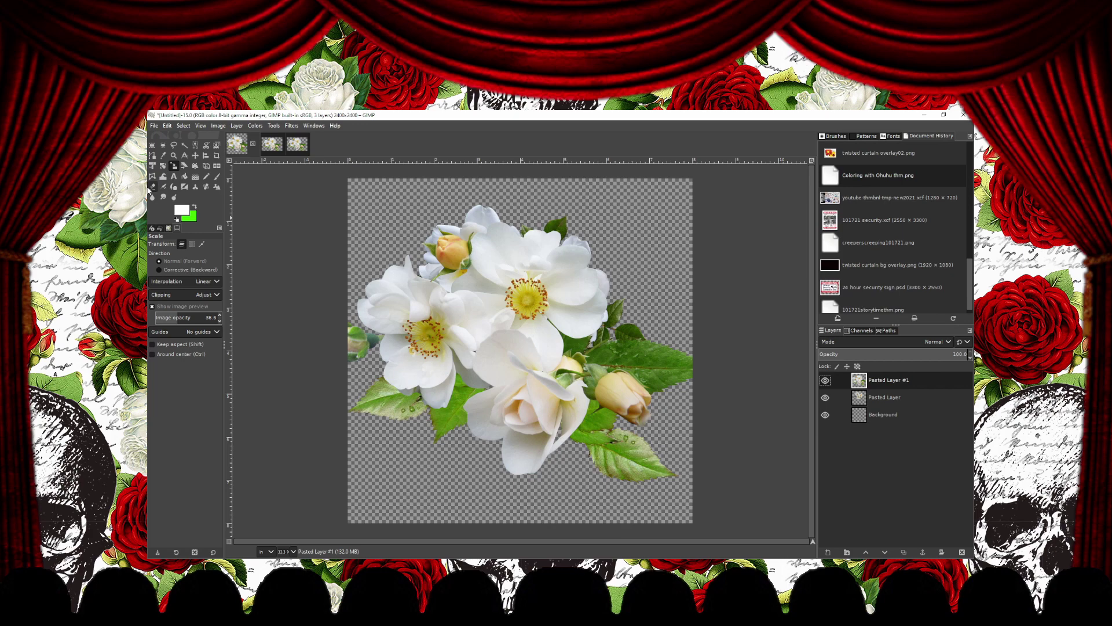
click(590, 318)
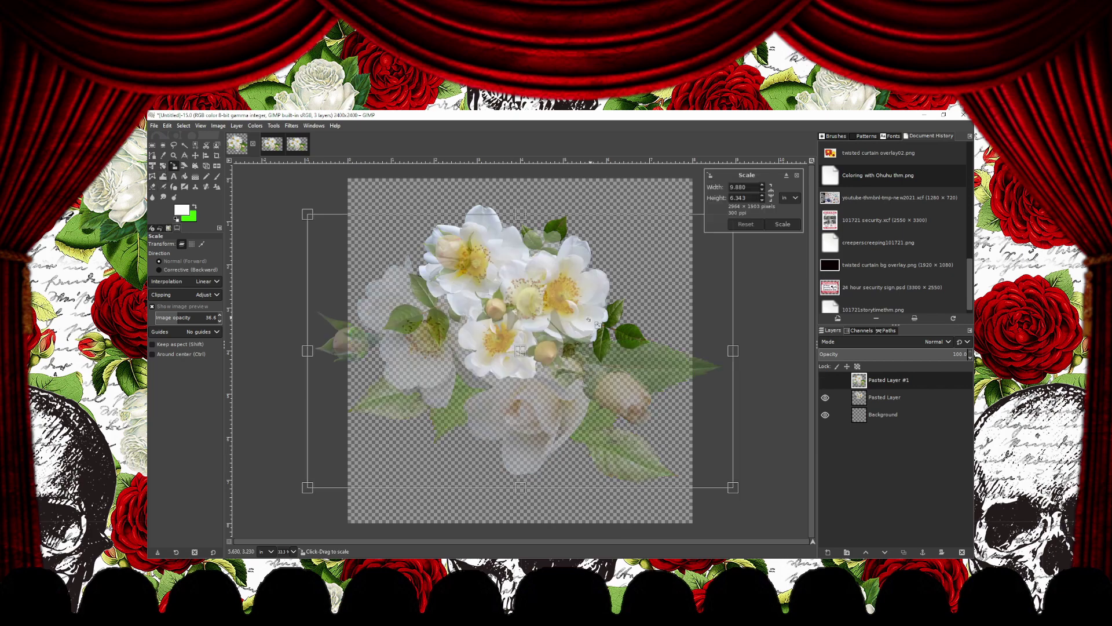
drag(745, 498, 603, 416)
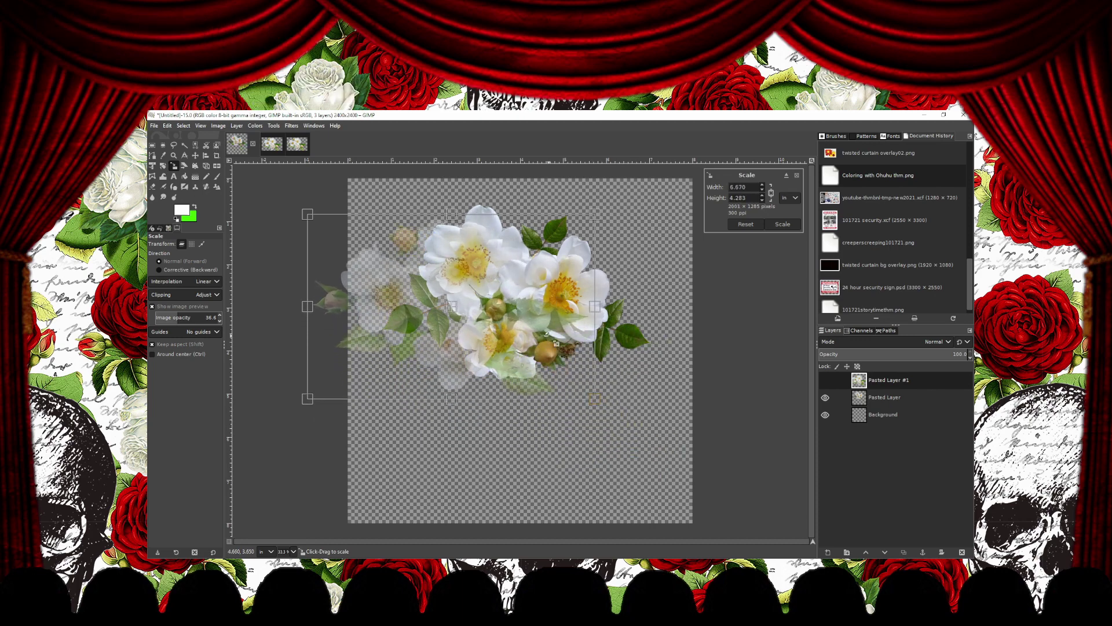
click(784, 225)
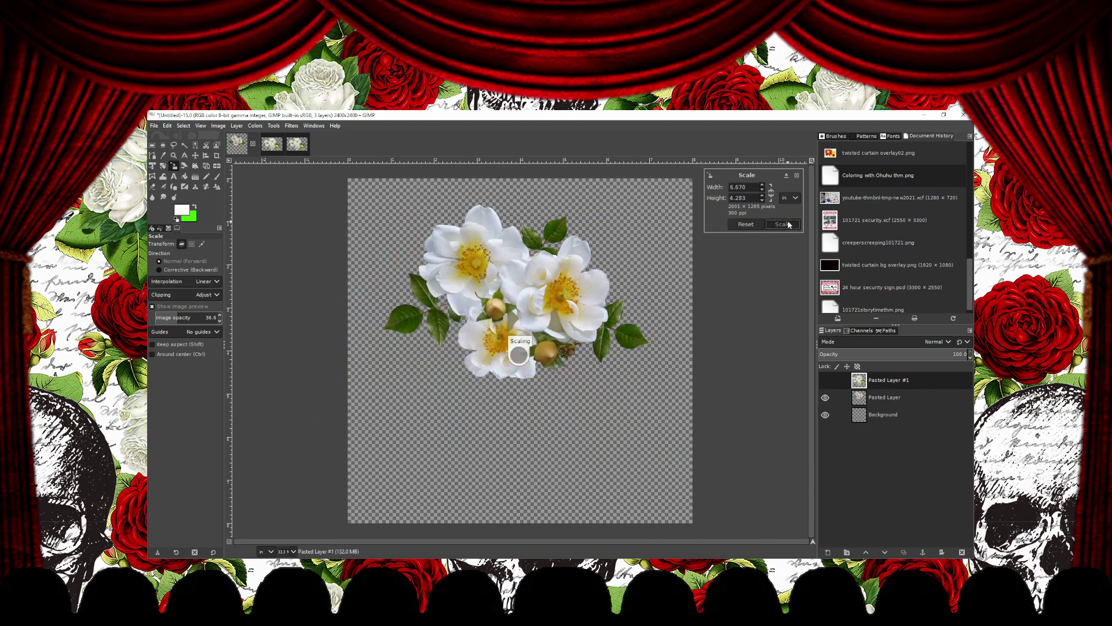
Step: Rotate the second rose cluster about 158° and place it below the first cluster
click(195, 155)
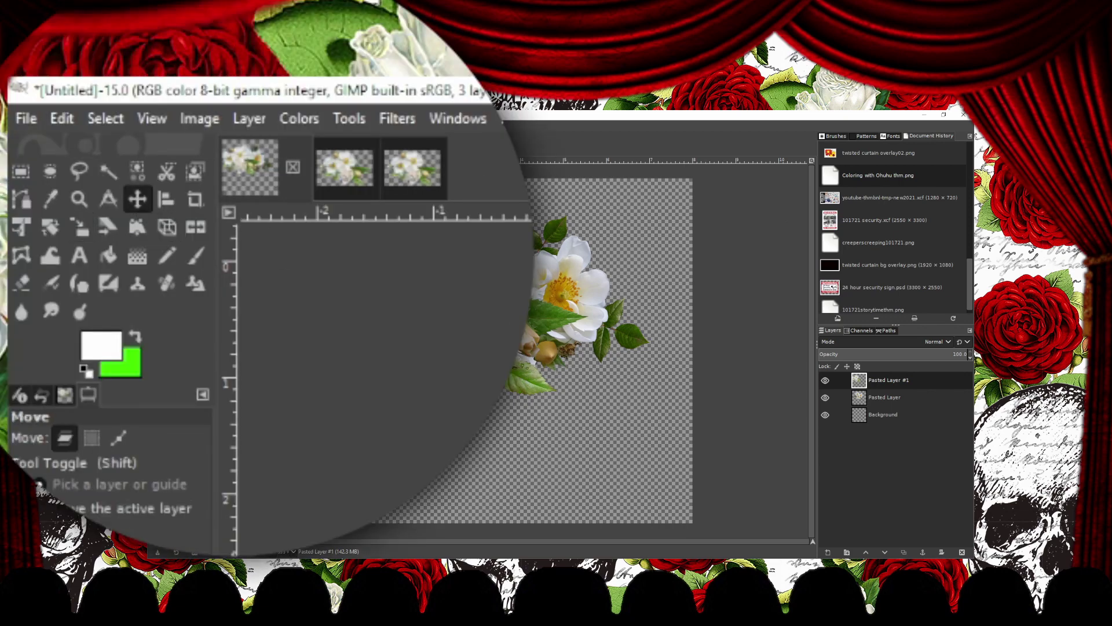
drag(457, 306, 507, 397)
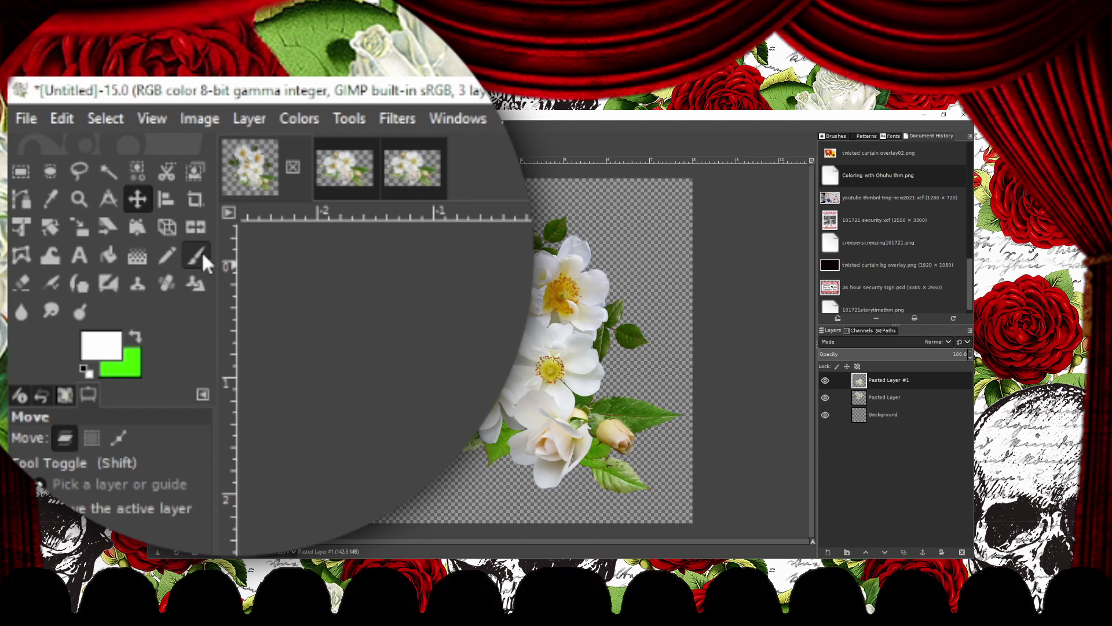
click(66, 229)
click(597, 415)
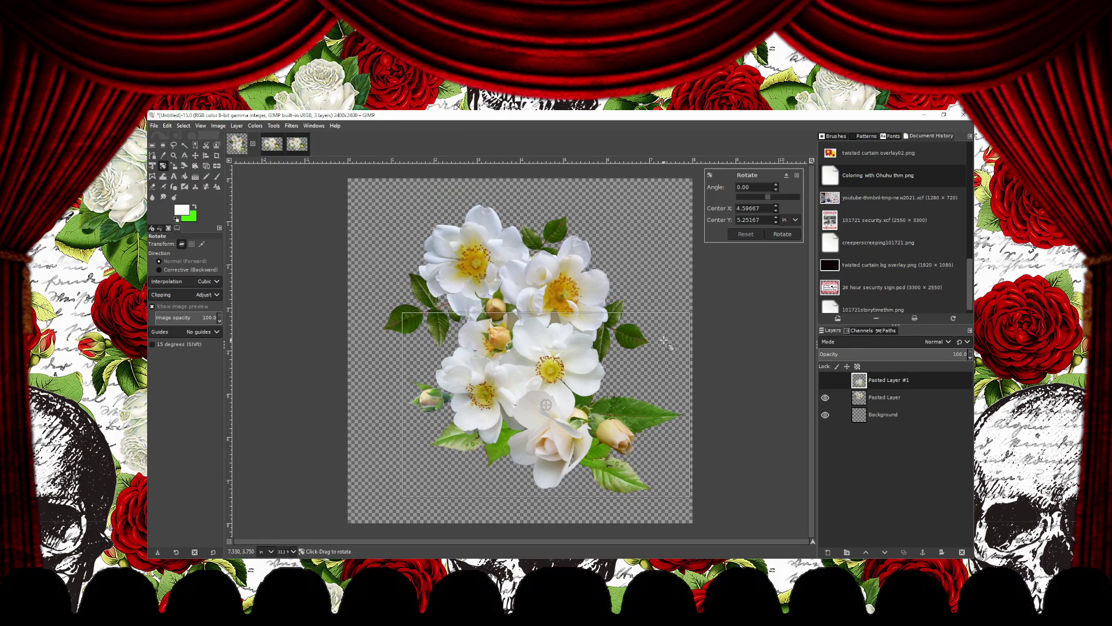
drag(665, 340, 493, 468)
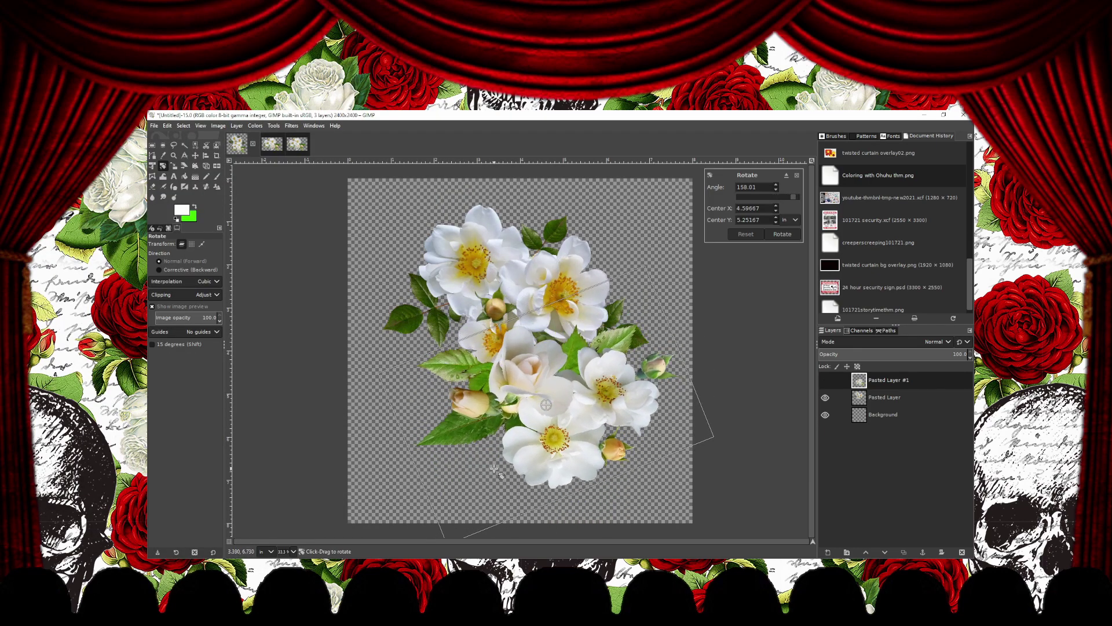
click(782, 234)
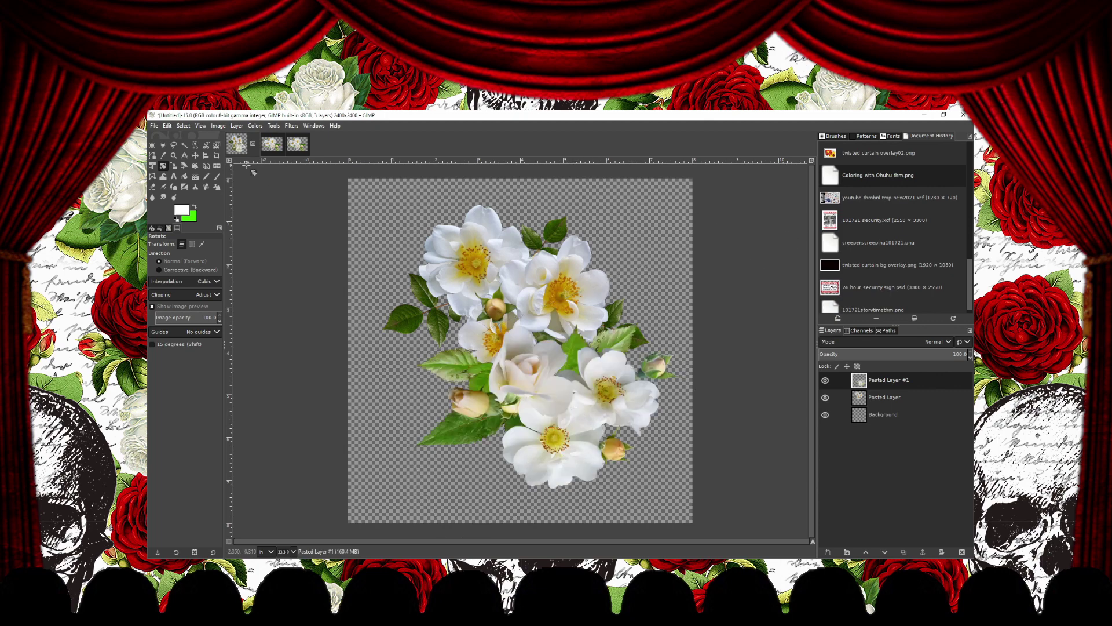
click(197, 155)
drag(556, 408, 492, 402)
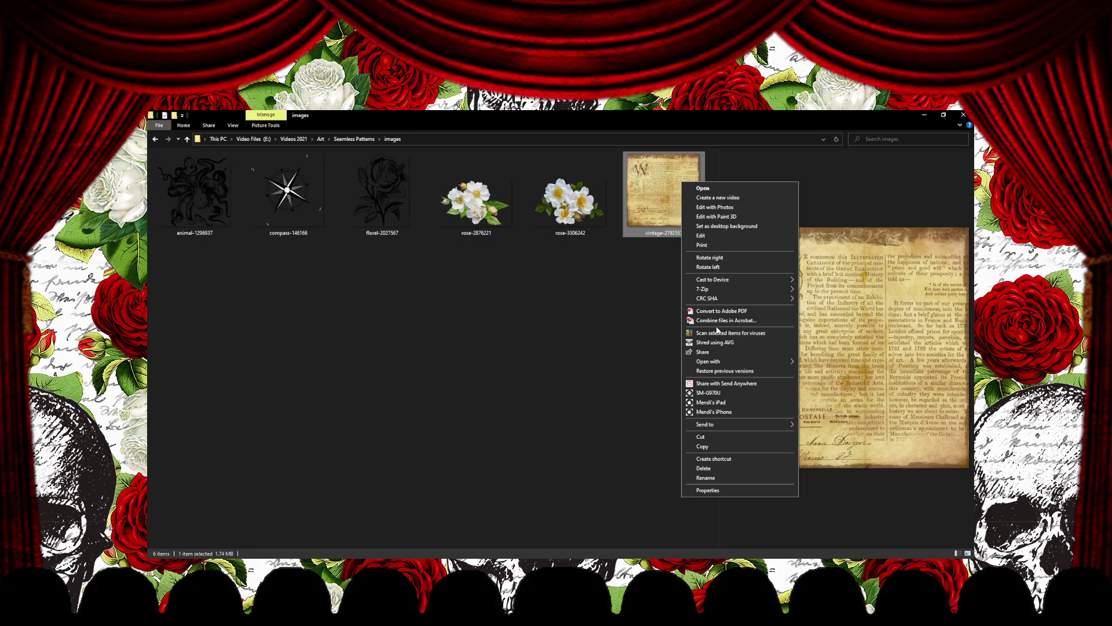
Step: Open the vintage paper image in GIMP and copy the whole image
mouse_move(717, 362)
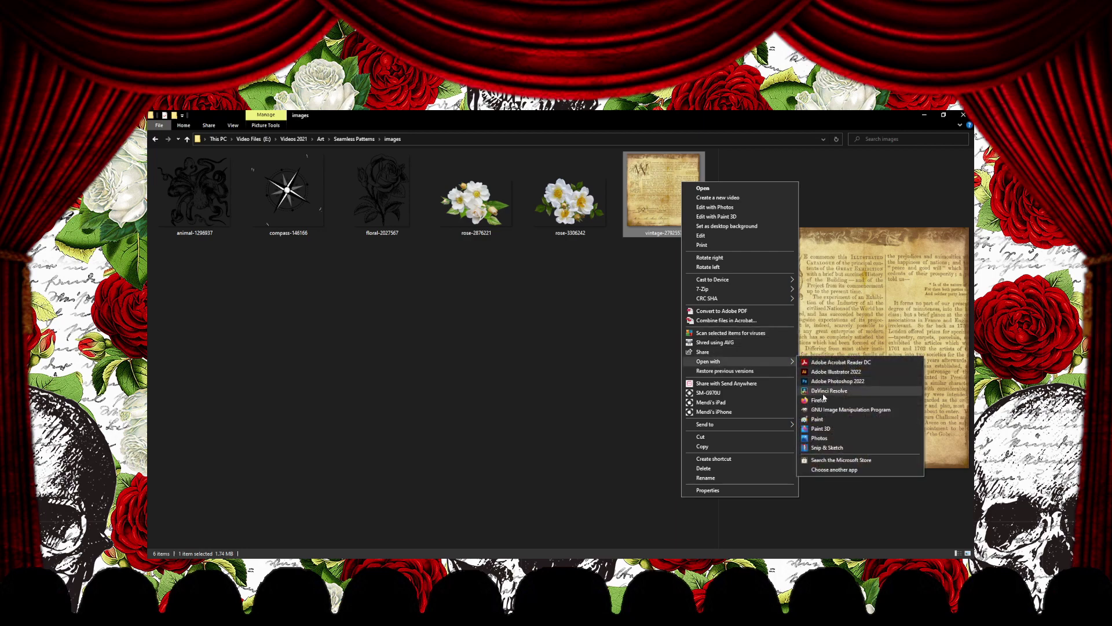
click(834, 409)
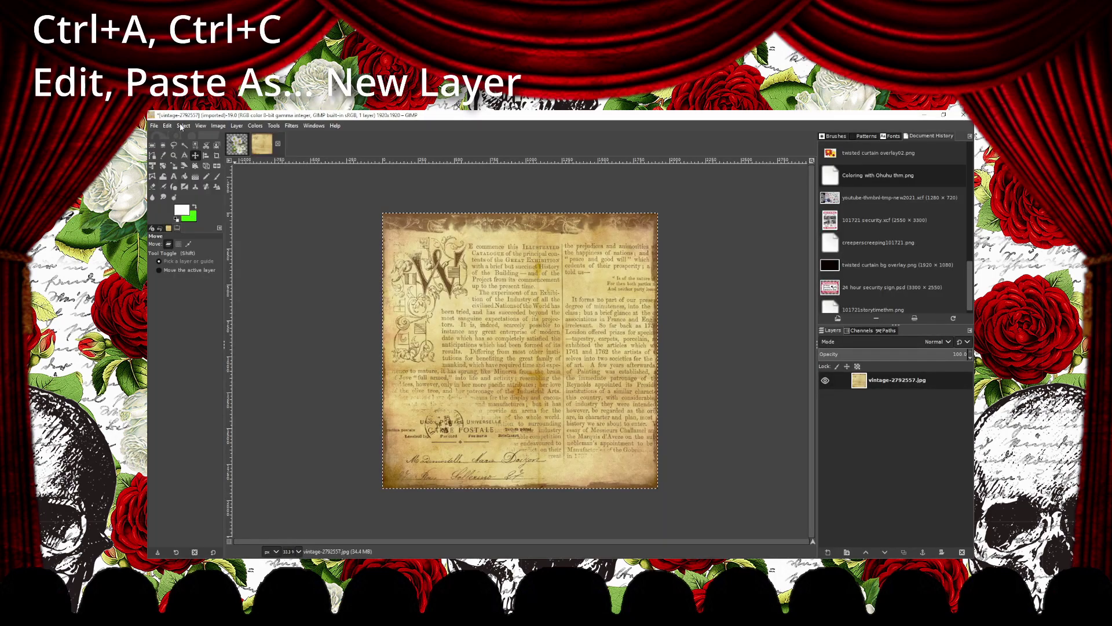
click(181, 126)
click(191, 138)
click(167, 126)
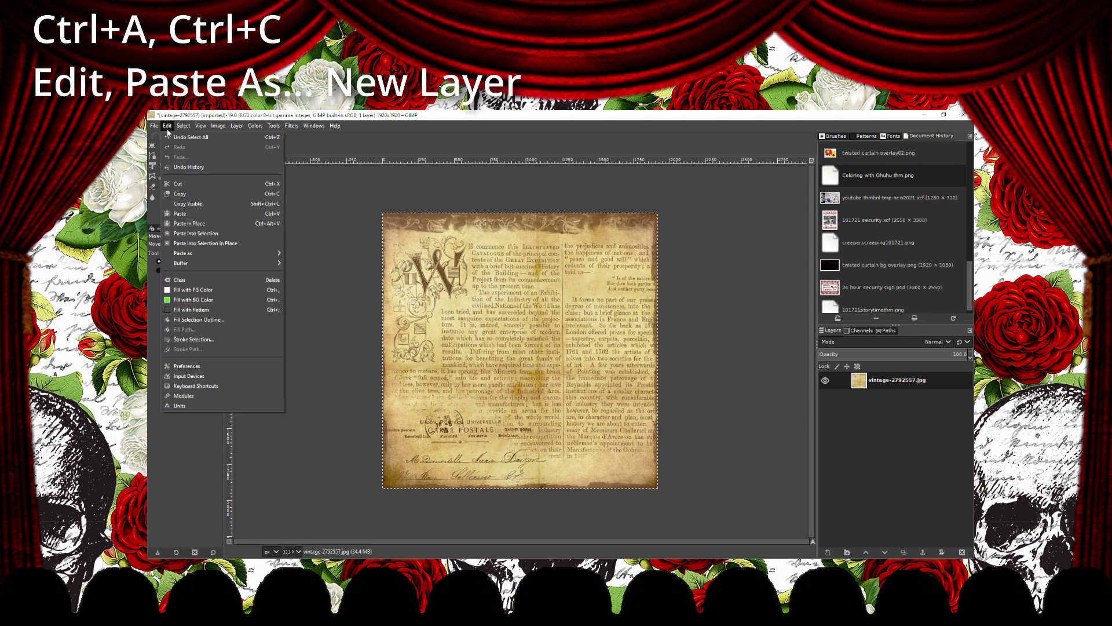
click(182, 197)
Step: Paste the paper as a new layer in the rose image and move it below the roses
click(237, 144)
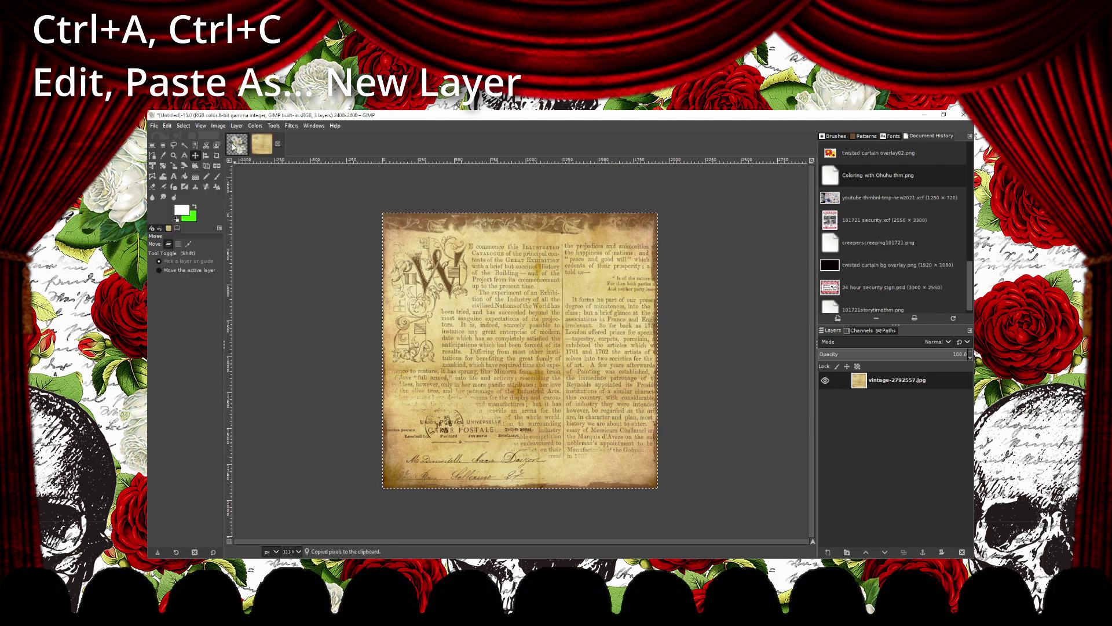
click(166, 127)
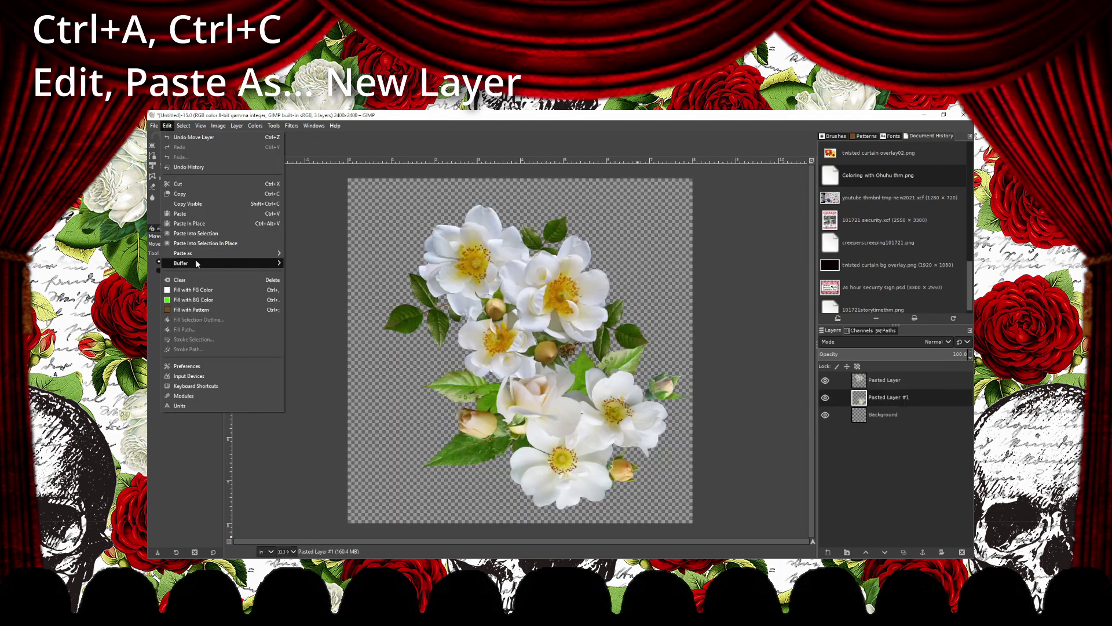
mouse_move(196, 253)
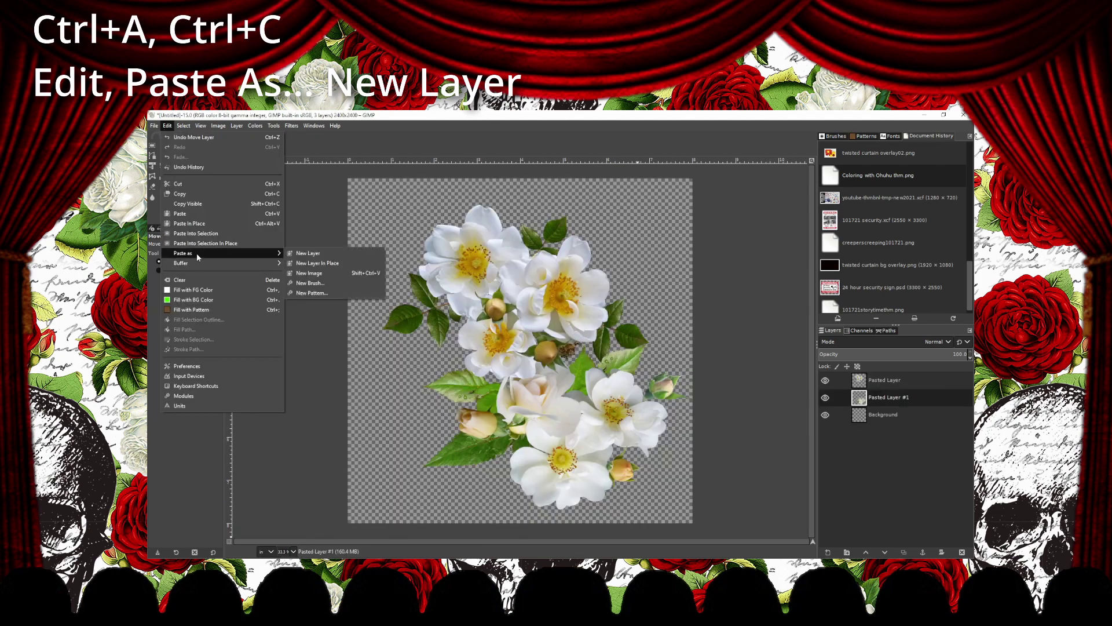
click(313, 253)
drag(887, 397, 884, 431)
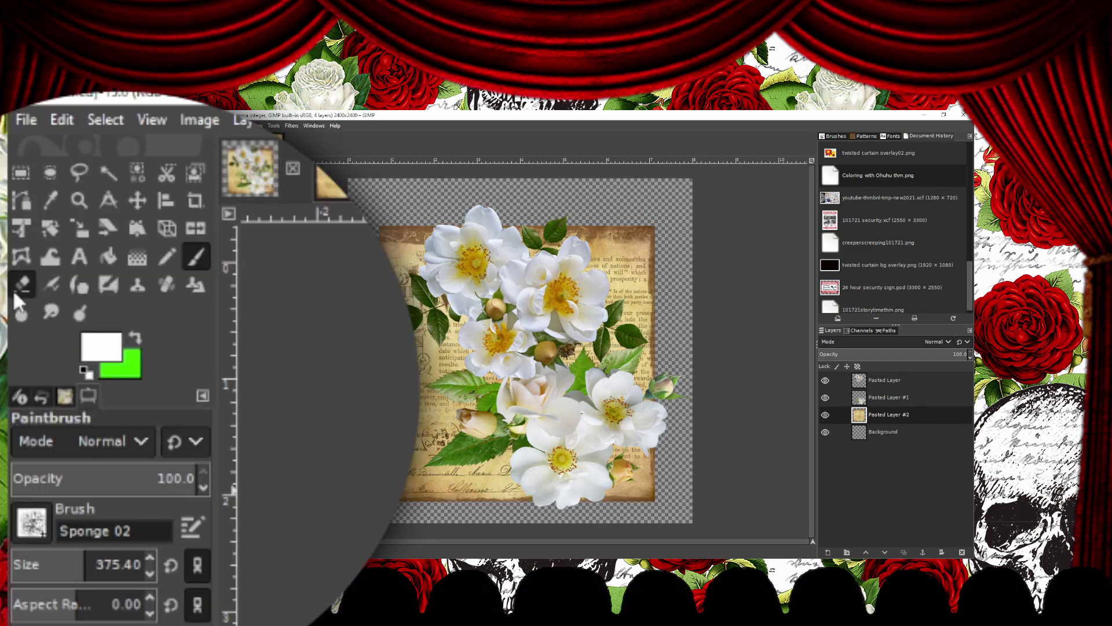
Step: Erase the paper's bottom-left corner and bottom edge with the Sponge 01 brush
click(152, 187)
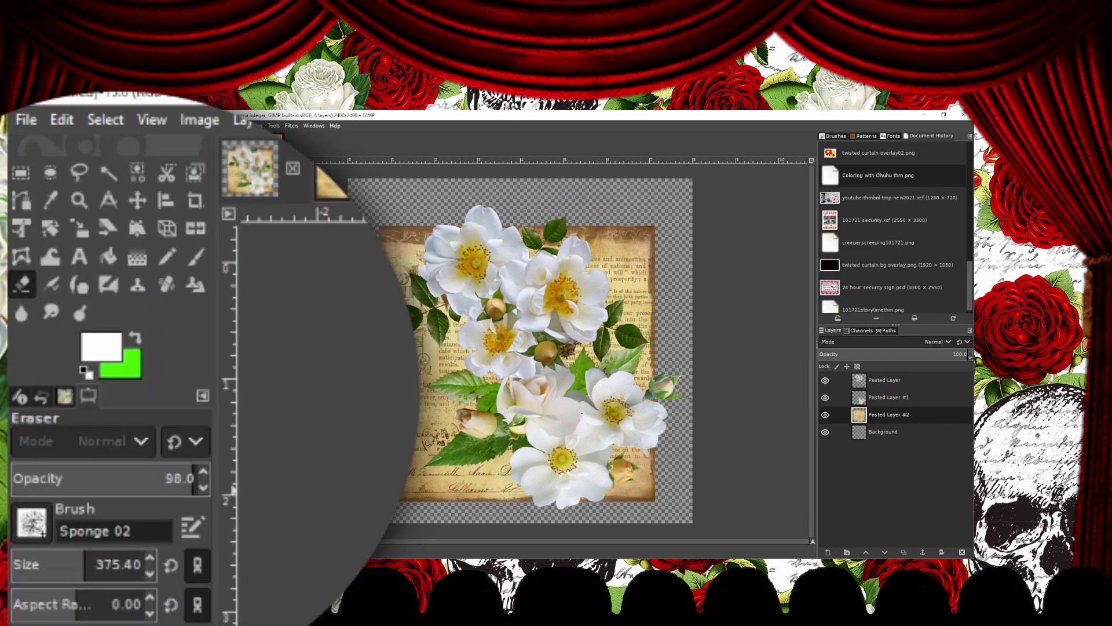
mouse_move(405, 487)
mouse_down()
mouse_move(388, 469)
mouse_move(387, 488)
mouse_move(426, 483)
mouse_move(386, 476)
mouse_up()
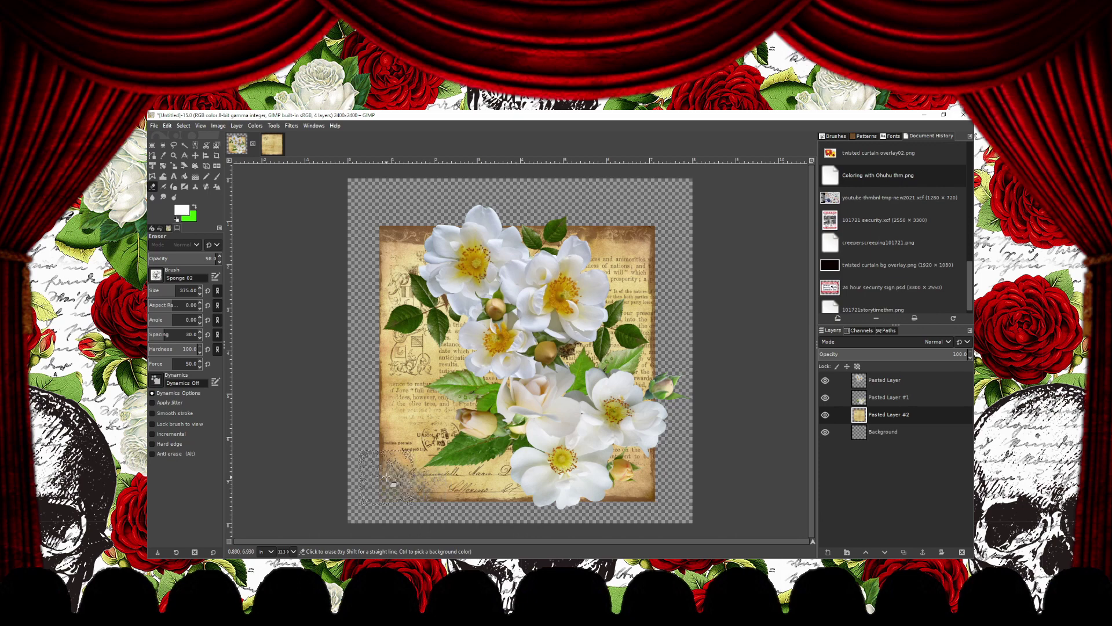
click(158, 276)
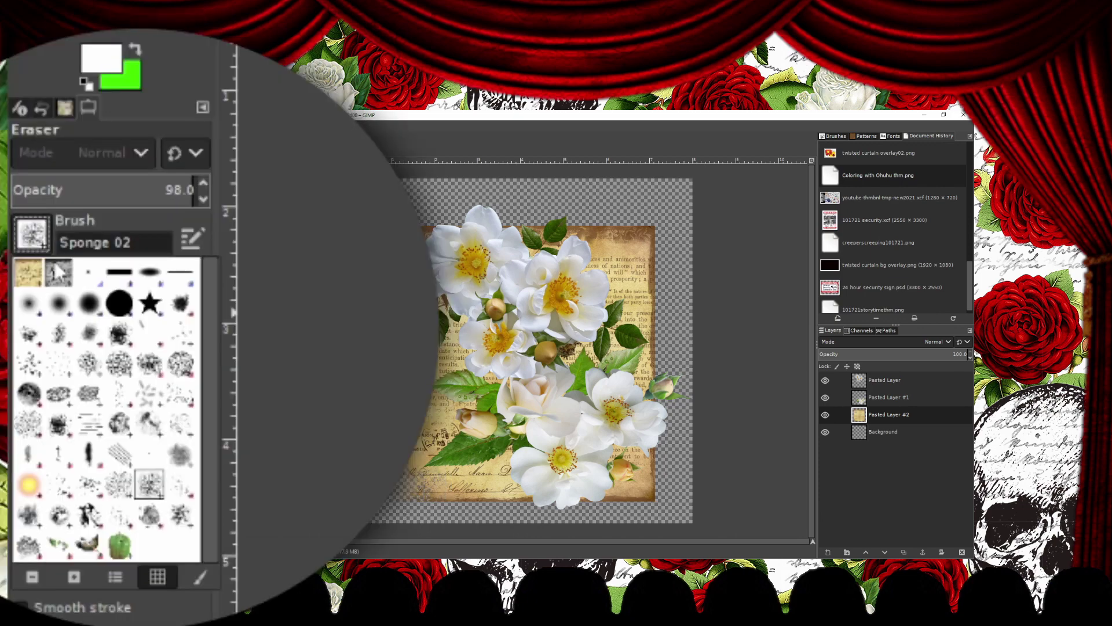
click(120, 484)
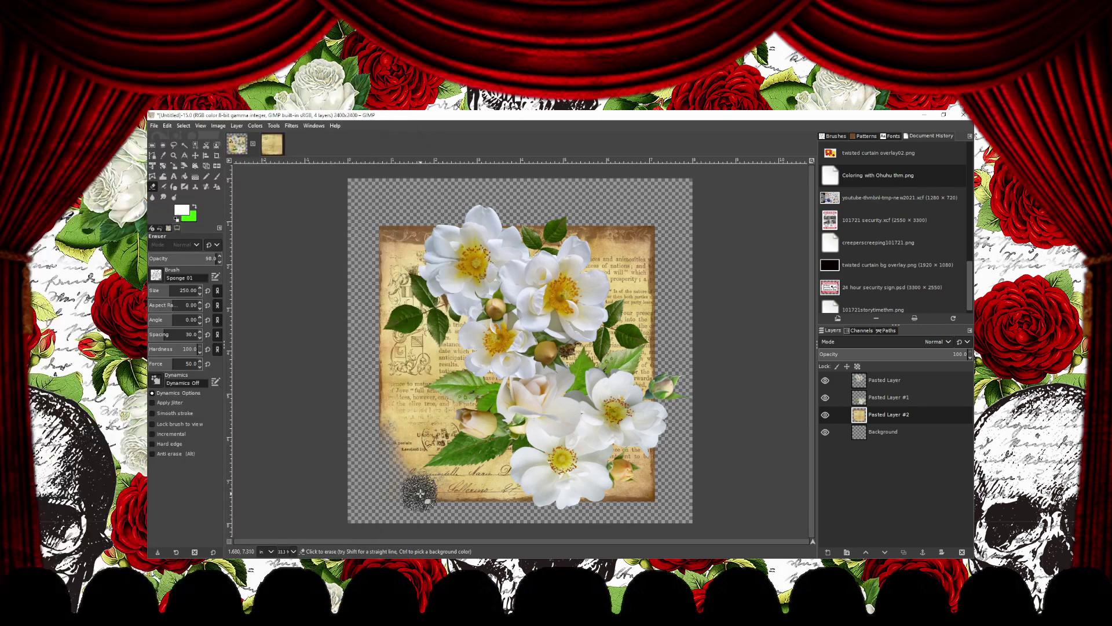
mouse_move(417, 489)
mouse_down()
mouse_move(658, 513)
mouse_move(690, 356)
mouse_move(656, 341)
mouse_move(664, 242)
mouse_move(553, 225)
mouse_move(478, 236)
mouse_move(388, 335)
mouse_move(380, 409)
mouse_up()
Step: Bucket-fill the empty Background layer with white using foreground-colour fill
click(877, 433)
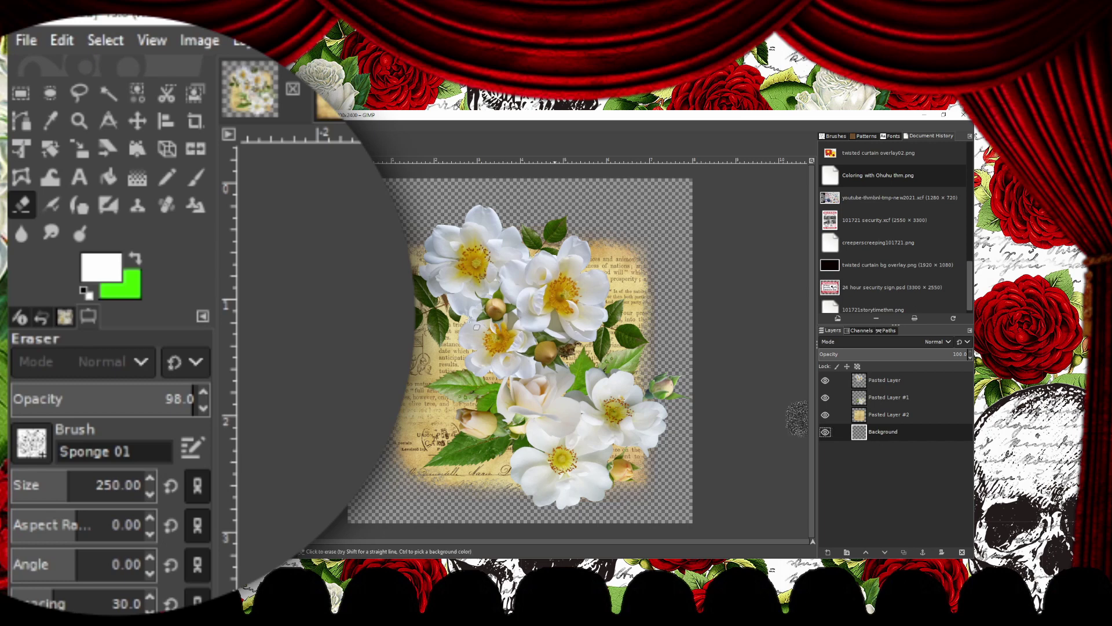
key(shift+b)
click(38, 236)
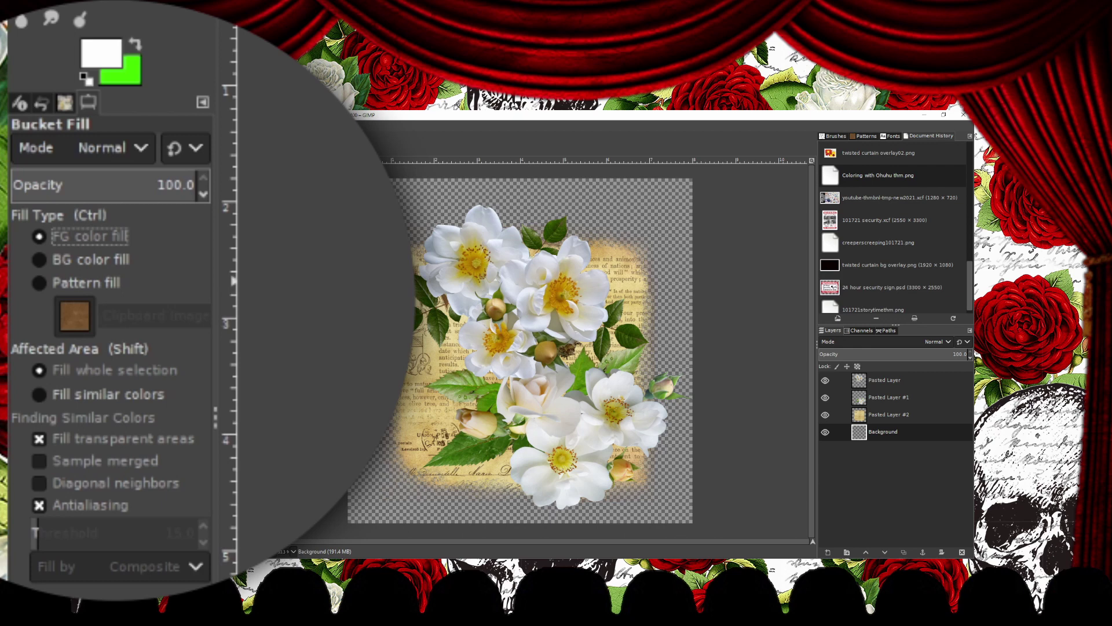
key(ctrl+comma)
click(51, 105)
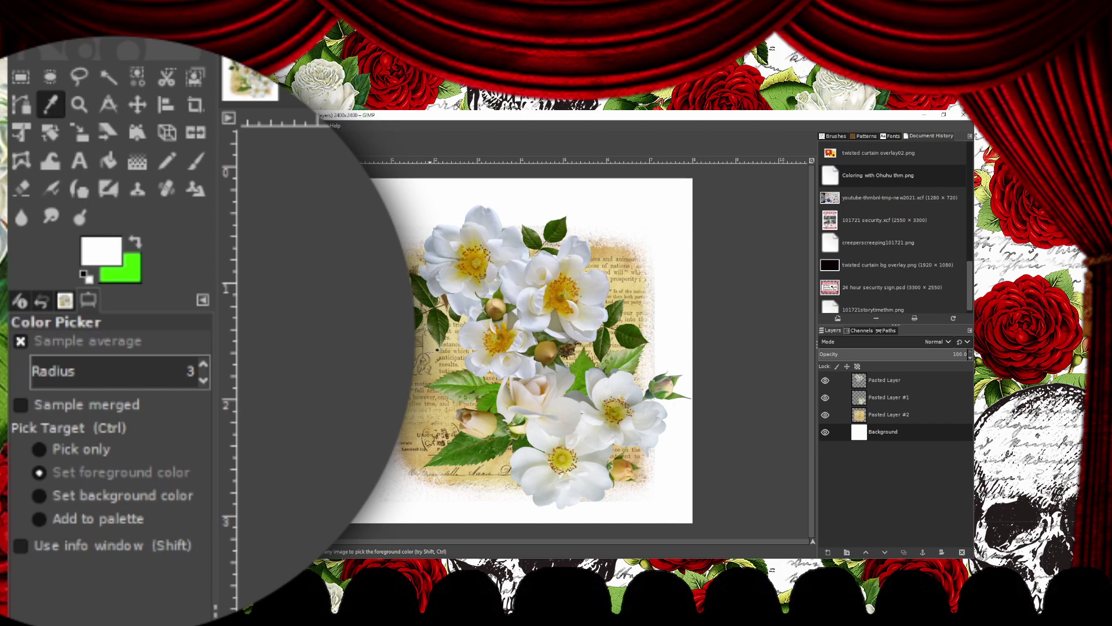
Step: Sample pale yellow from the paper and bucket-fill the Background layer with it
click(892, 414)
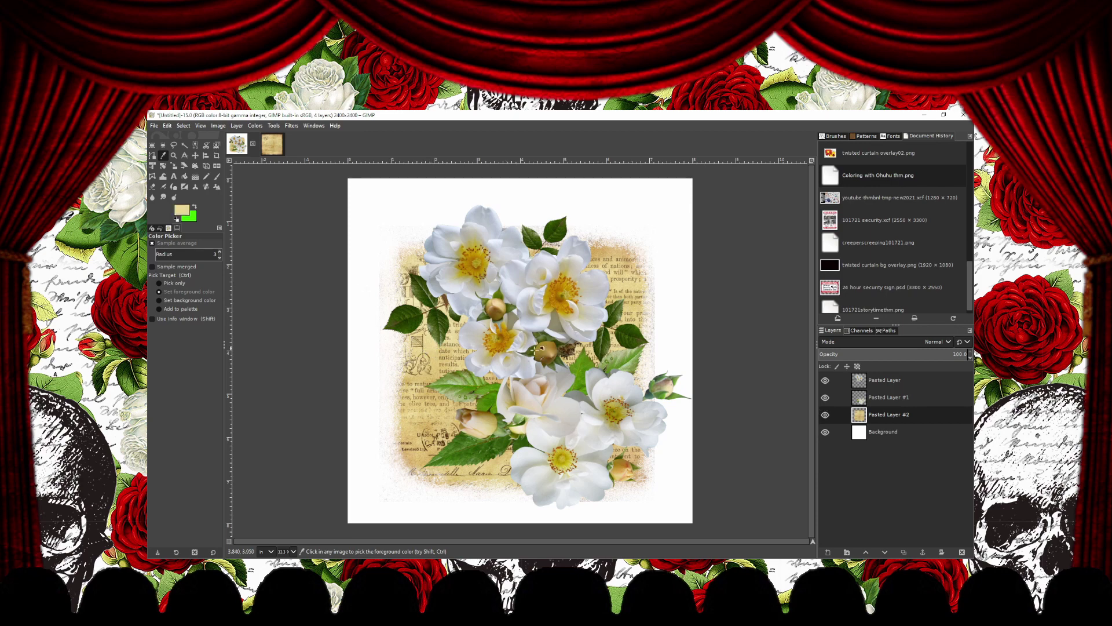
click(888, 439)
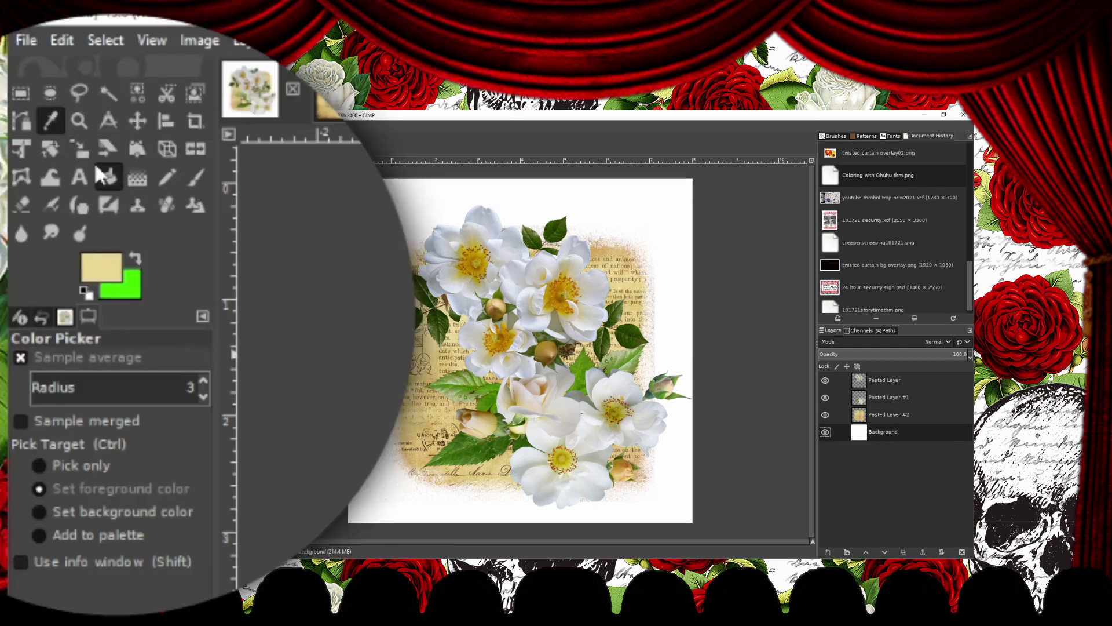
click(183, 175)
click(375, 284)
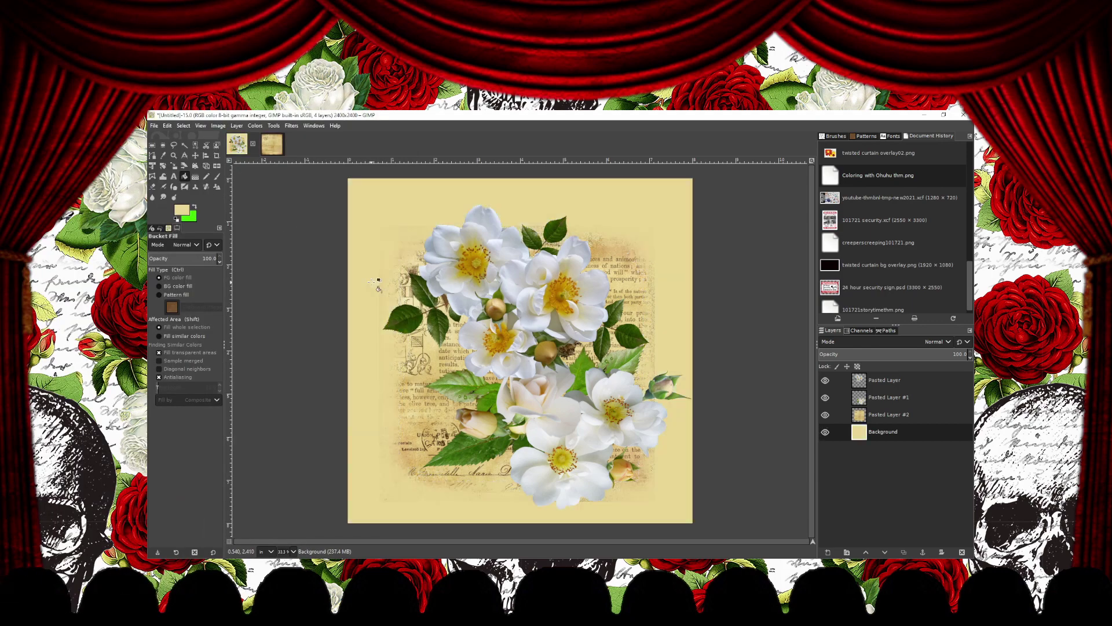
click(873, 414)
key(shift+e)
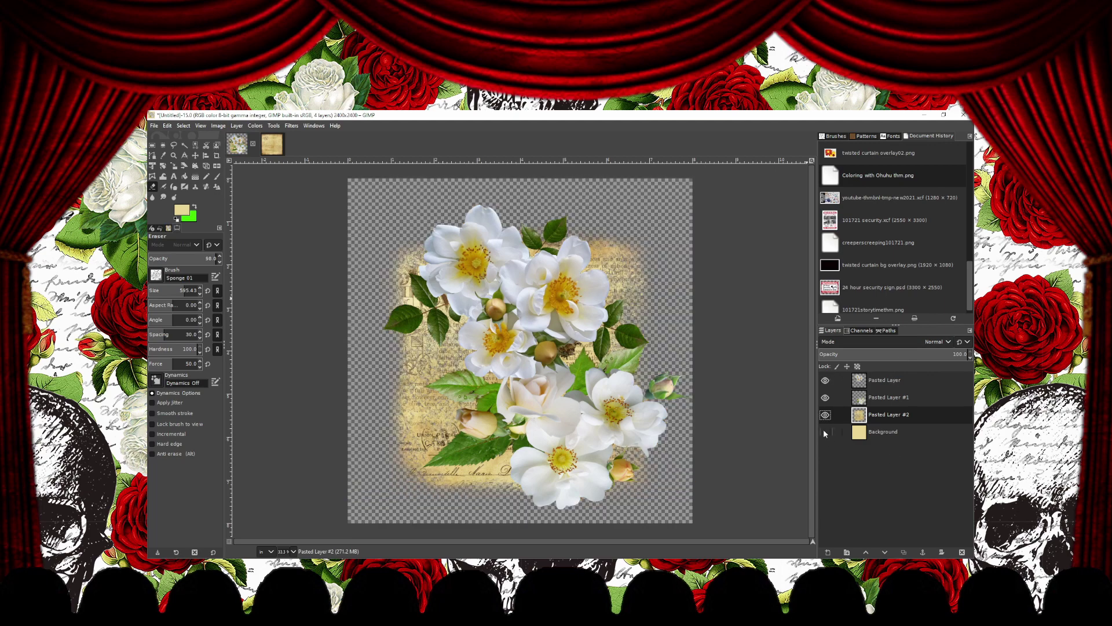
Step: Merge the top rose layer down, add a new top layer, then select Pasted Layer #1
right_click(889, 379)
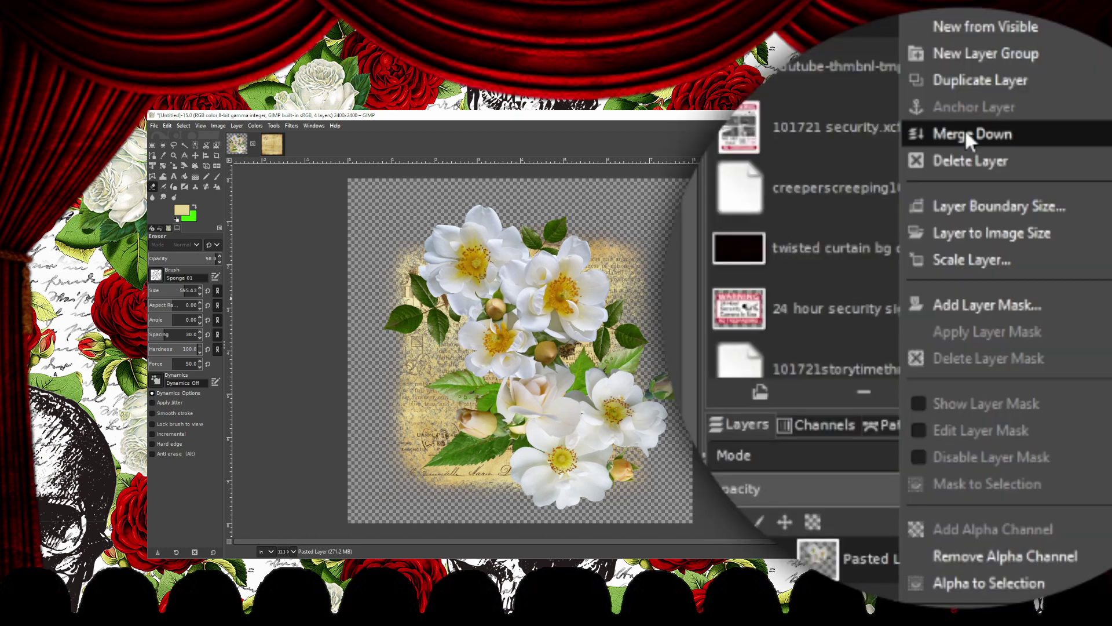
click(967, 139)
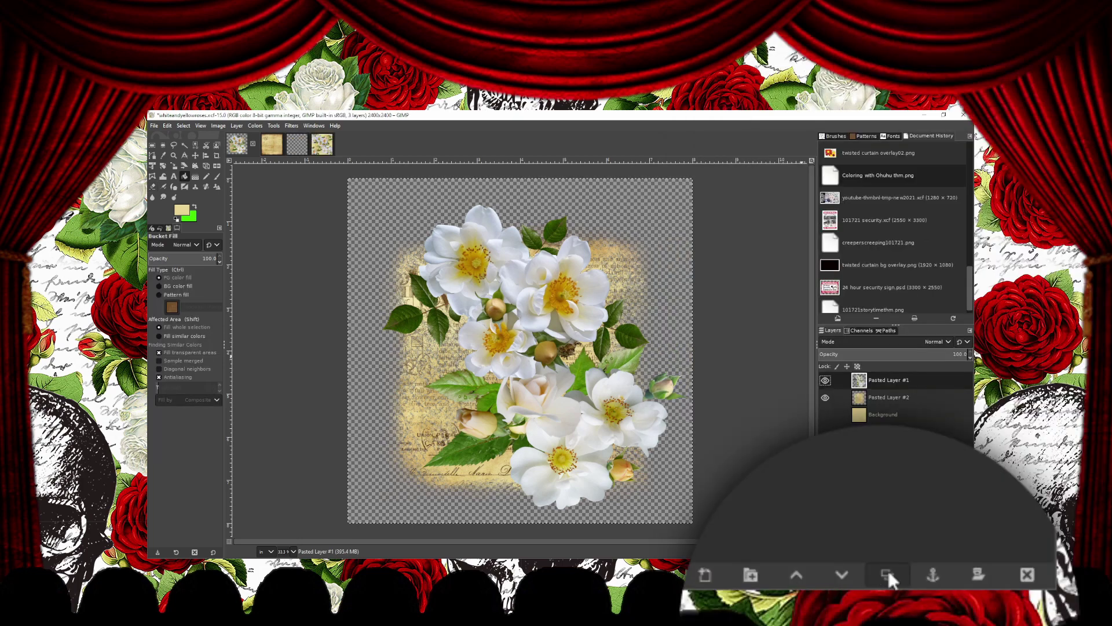
click(887, 570)
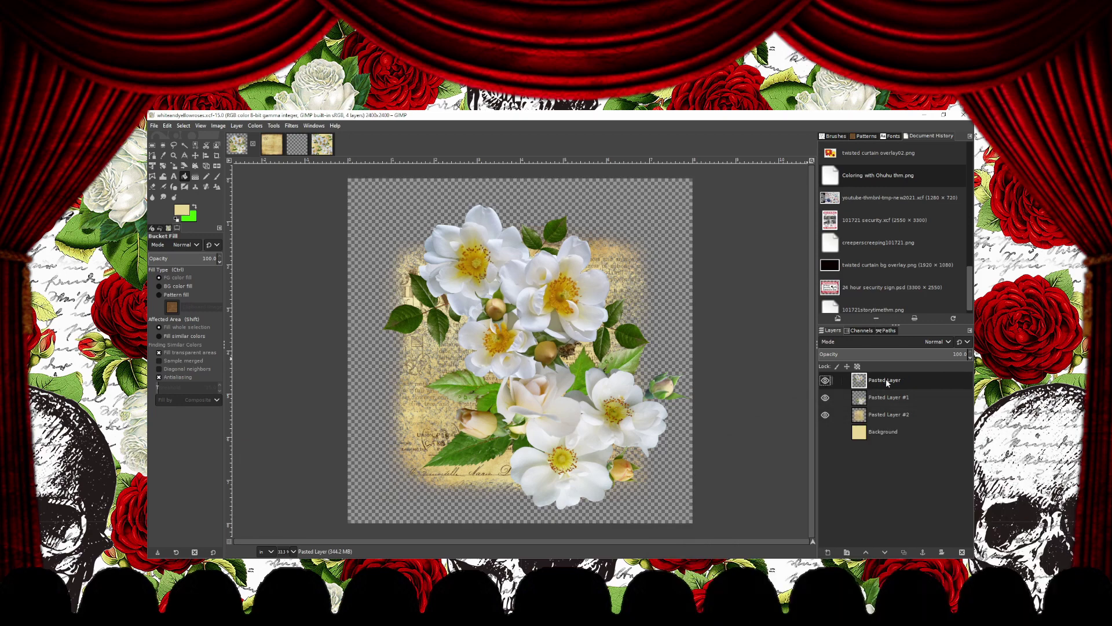
click(888, 398)
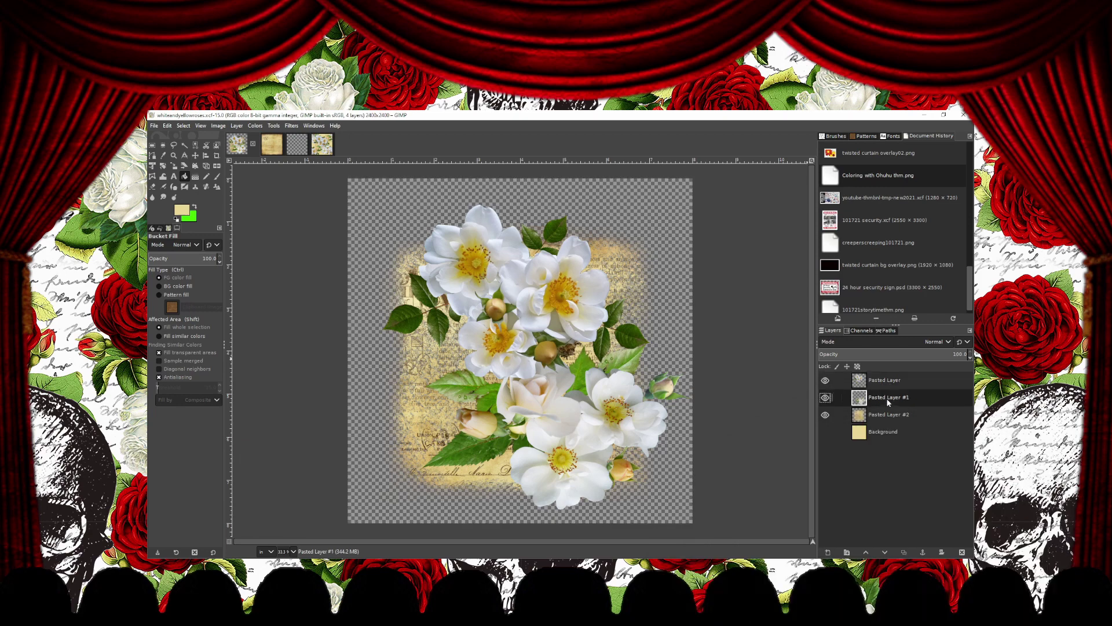
Step: Select the whole canvas and crop the rose layer to that selection
right_click(888, 378)
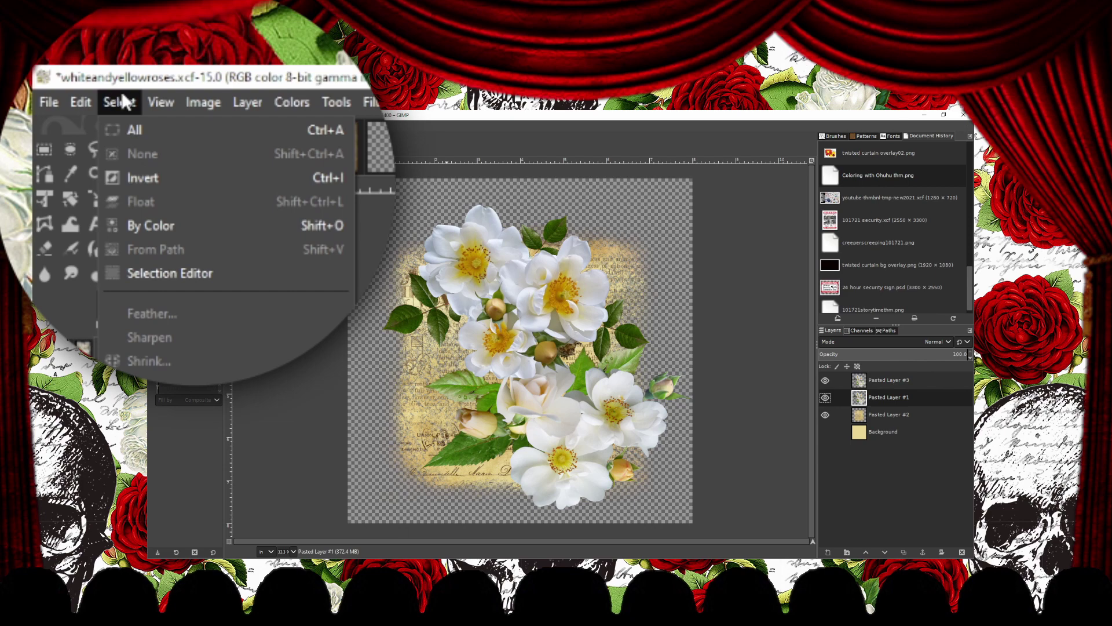
click(133, 124)
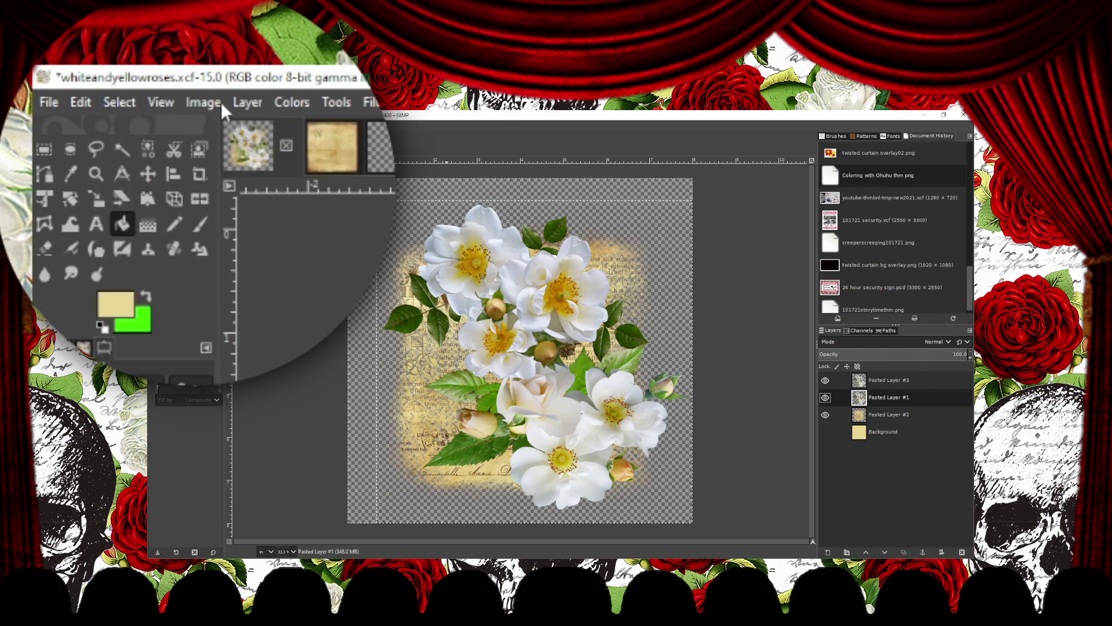
click(247, 102)
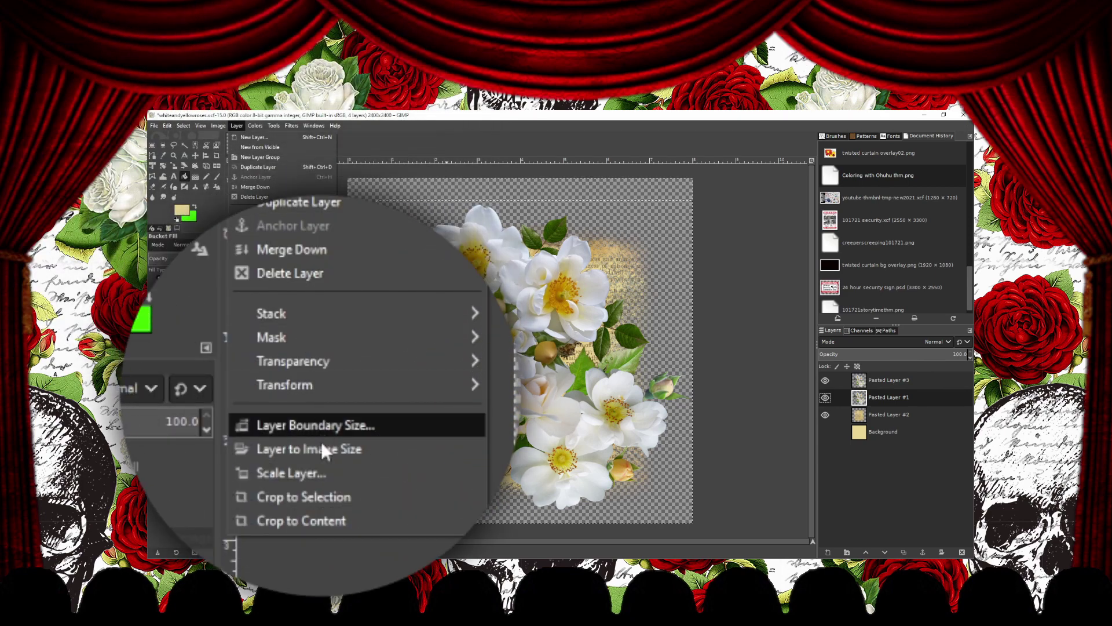
click(323, 493)
Step: Offset the rose layer by half width and half height (1200 px) with wrap-around
click(248, 102)
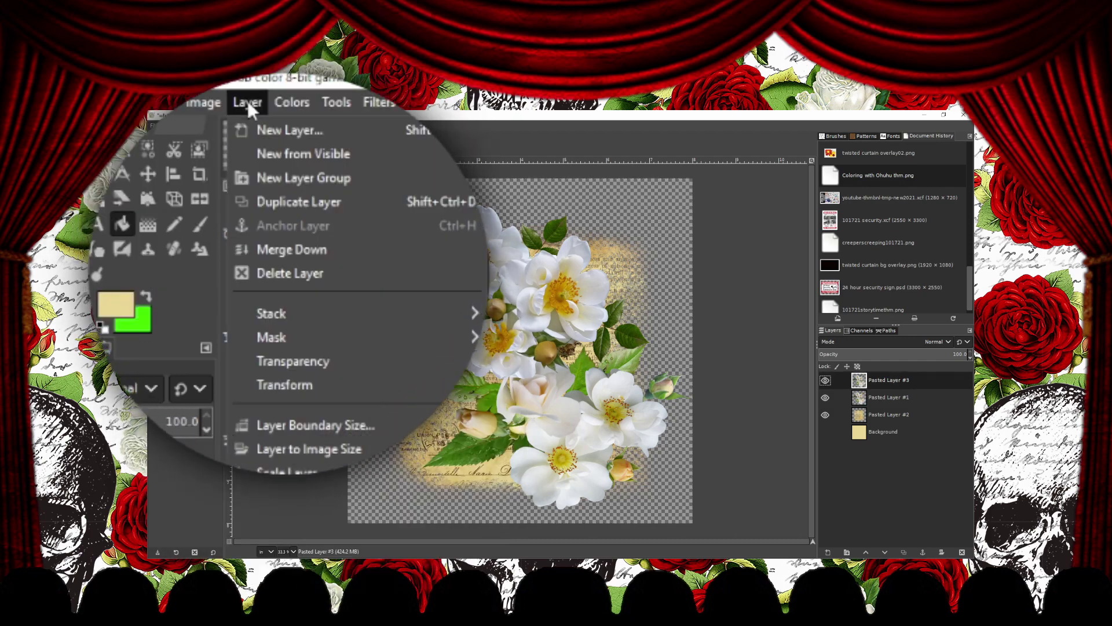
mouse_move(265, 247)
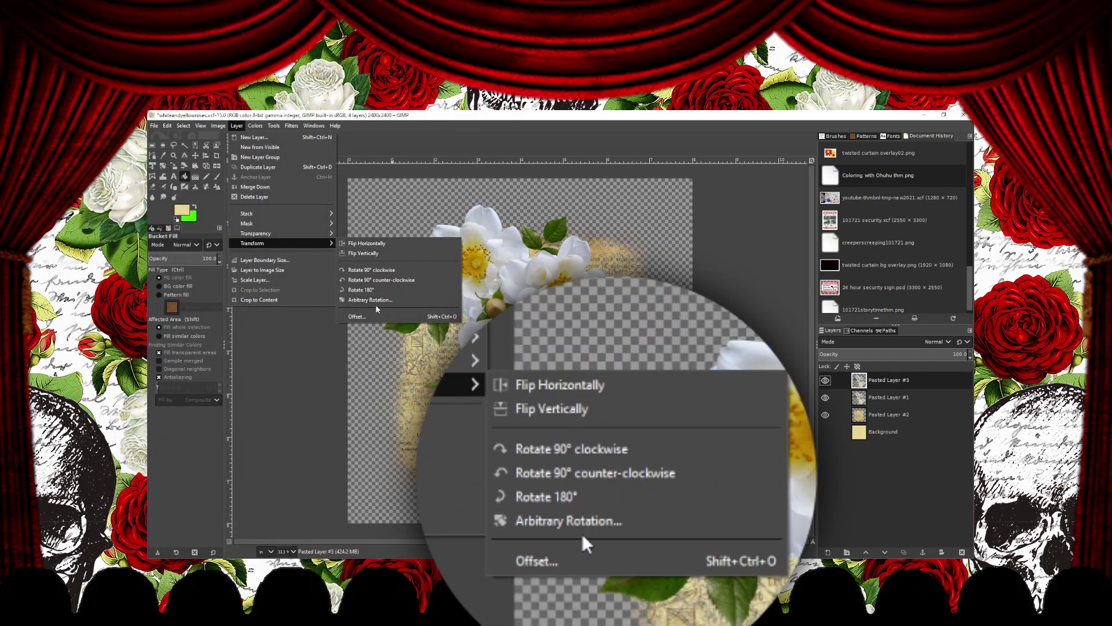
click(374, 315)
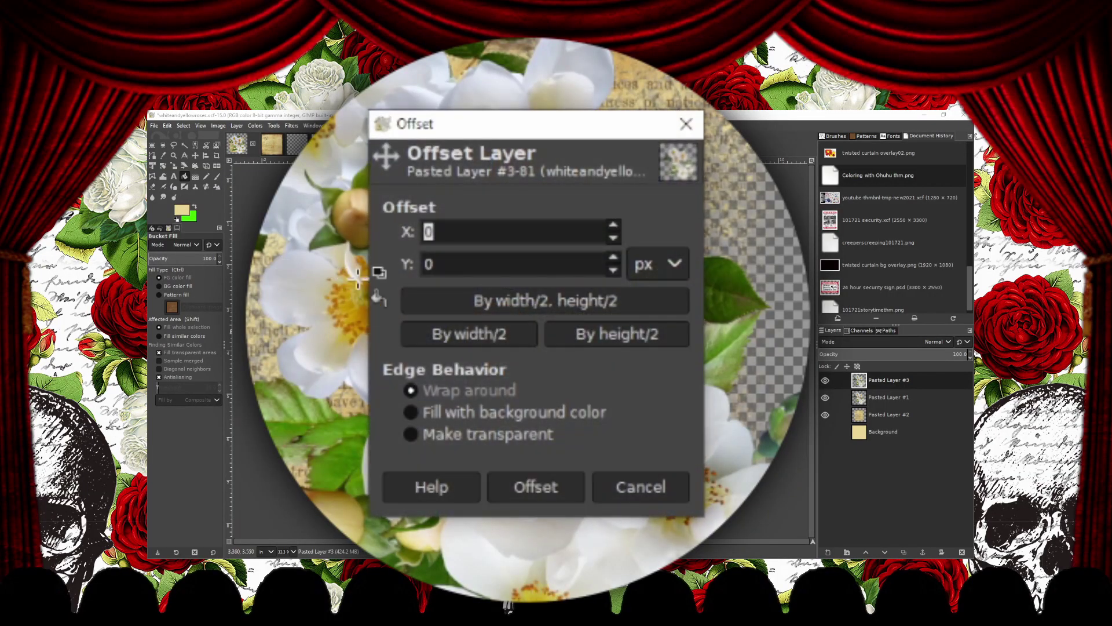
click(438, 344)
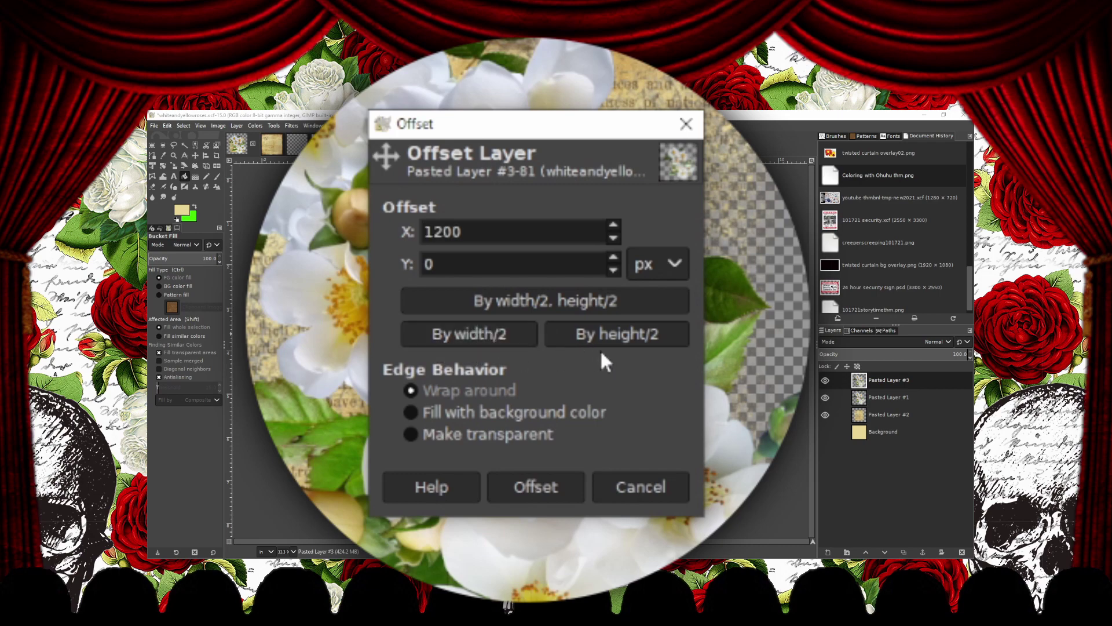
click(618, 341)
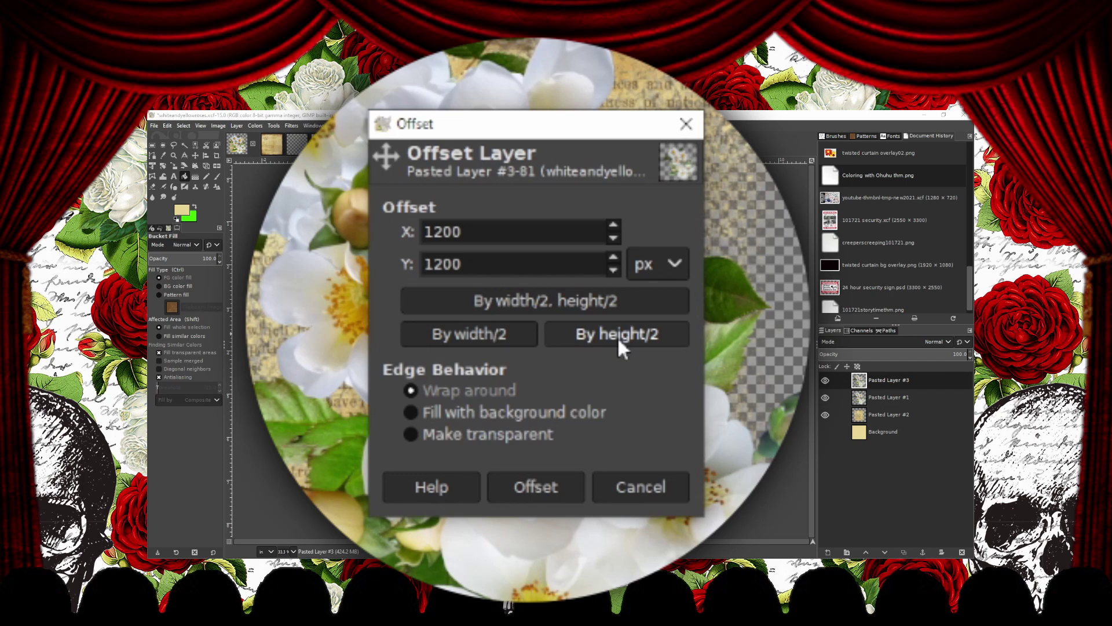
click(531, 486)
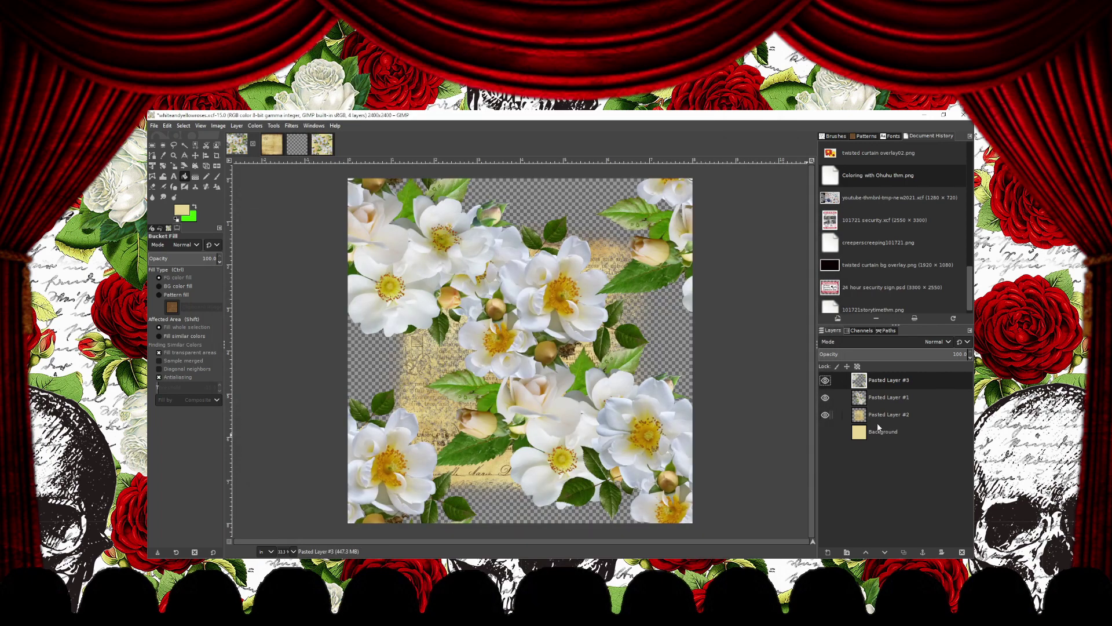
click(879, 417)
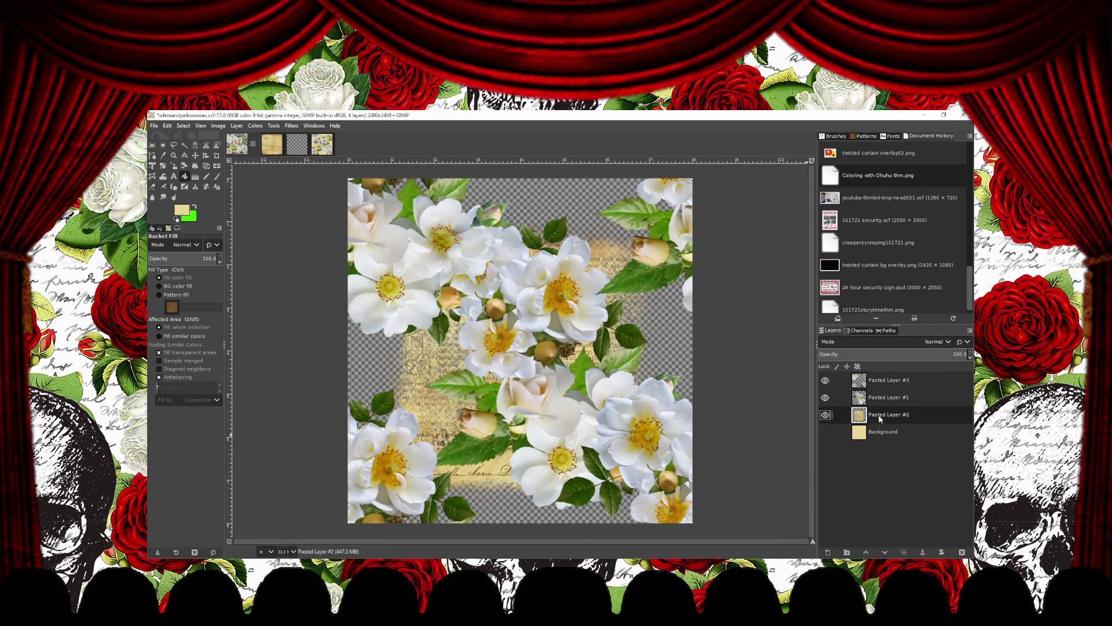
Step: Crop Pasted Layer #2 to the full canvas and clear the selection
click(236, 125)
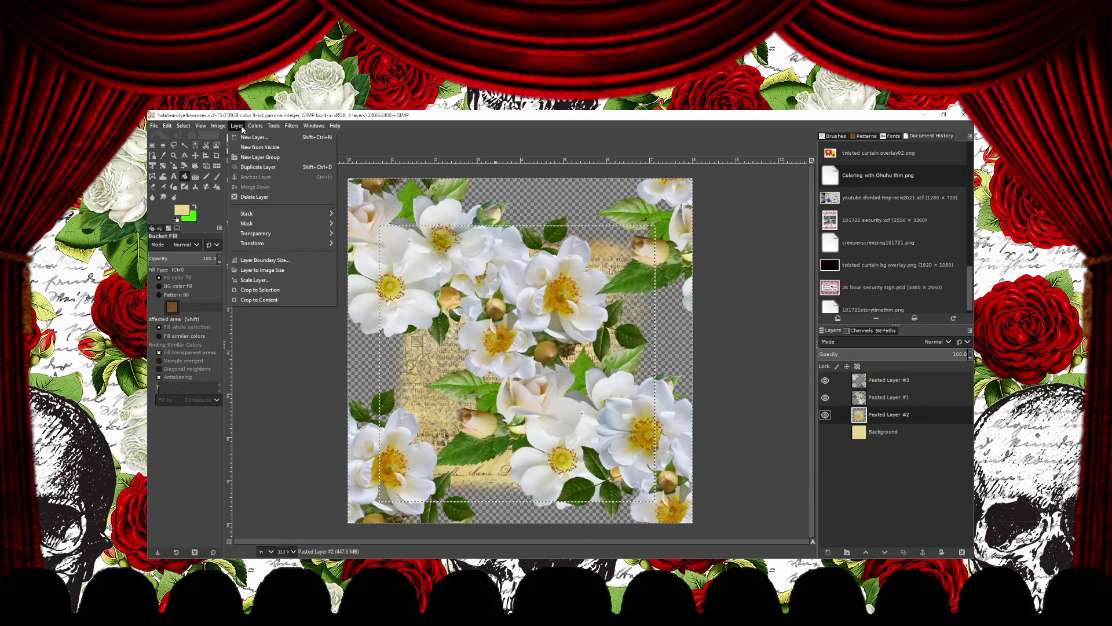
click(282, 290)
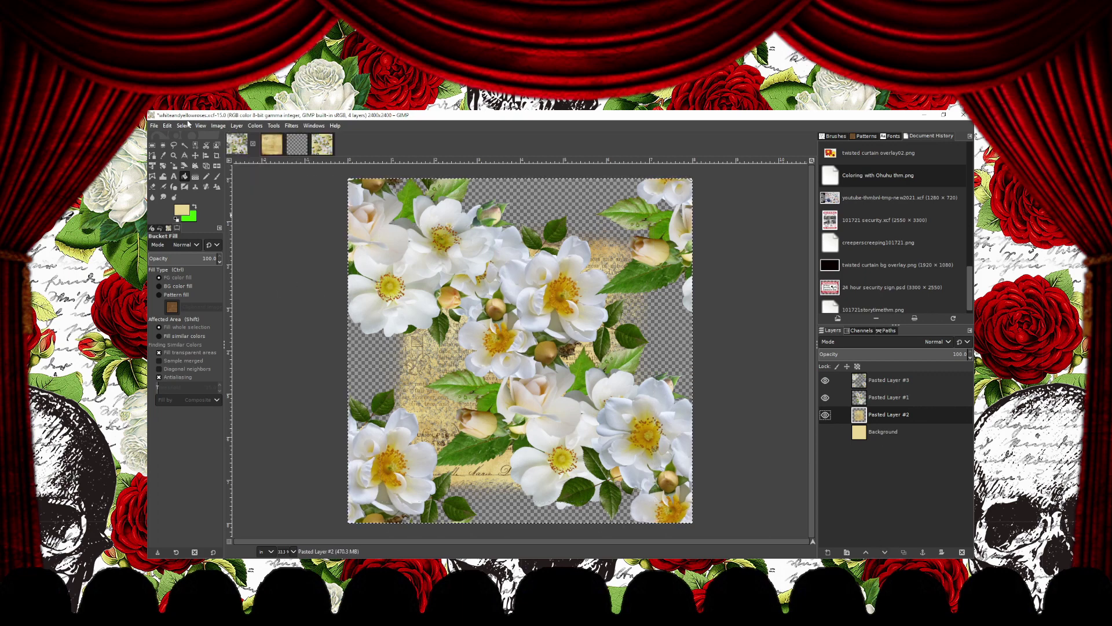
click(183, 125)
click(193, 148)
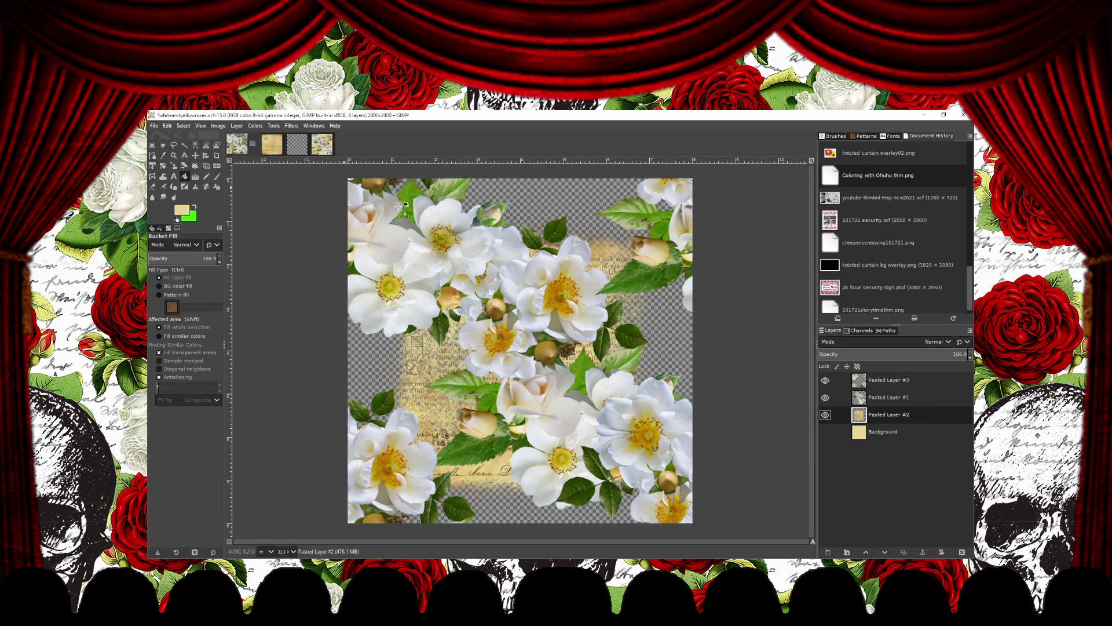
Step: Duplicate Pasted Layer #2 and offset the copy by half width and height with wrap-around
click(903, 552)
click(236, 125)
mouse_move(275, 244)
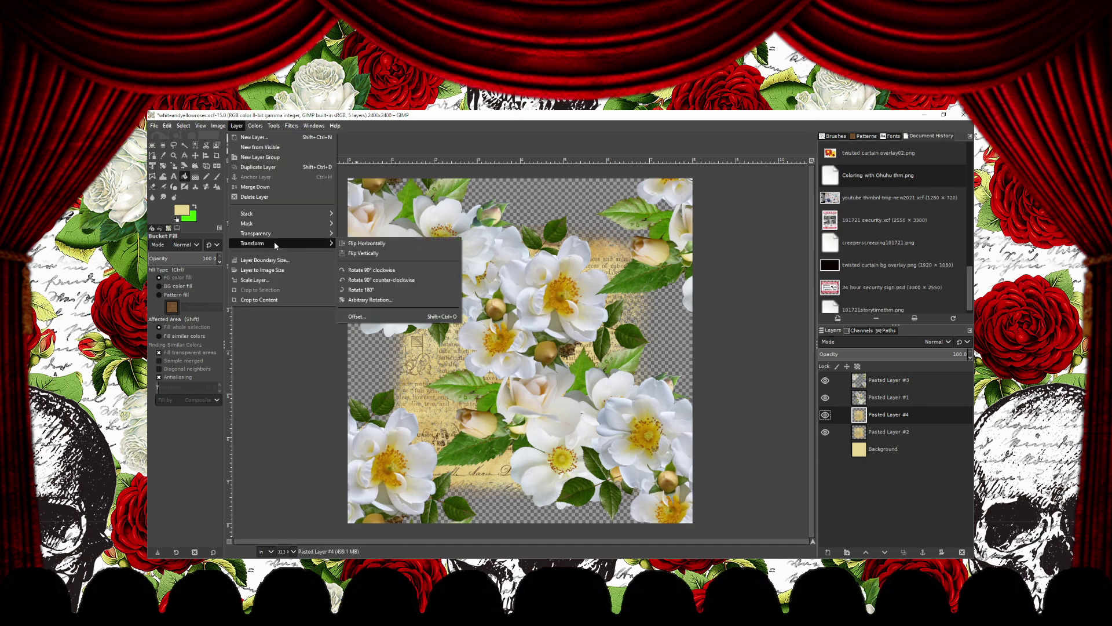
click(365, 316)
click(528, 352)
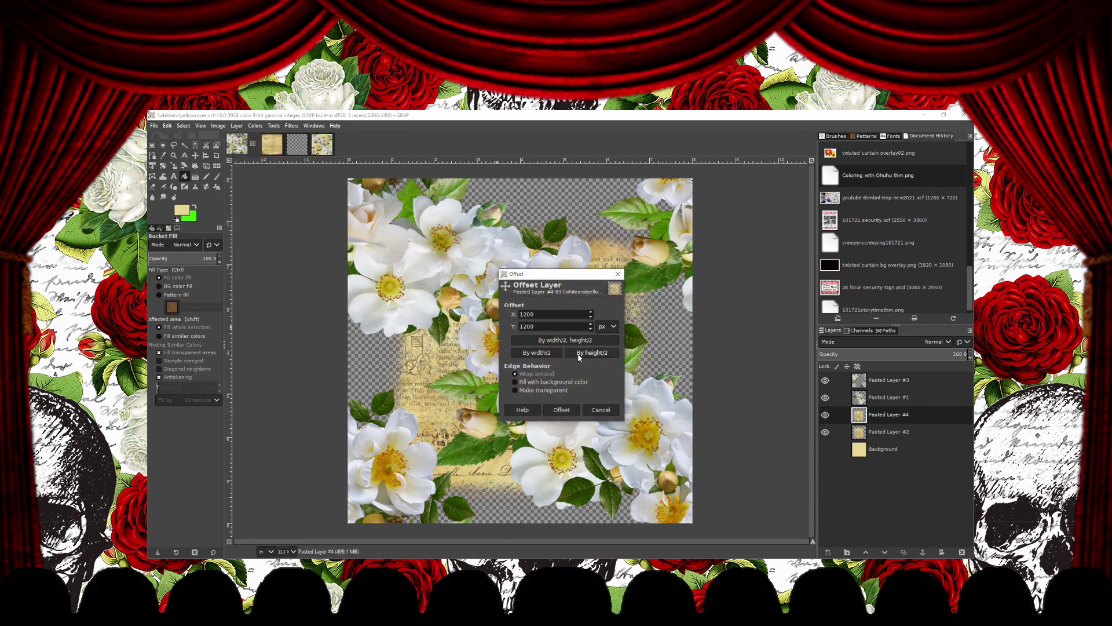
click(568, 413)
Step: Make the pale yellow Background visible, then switch to the folder holding the rose drawing
click(889, 432)
click(825, 450)
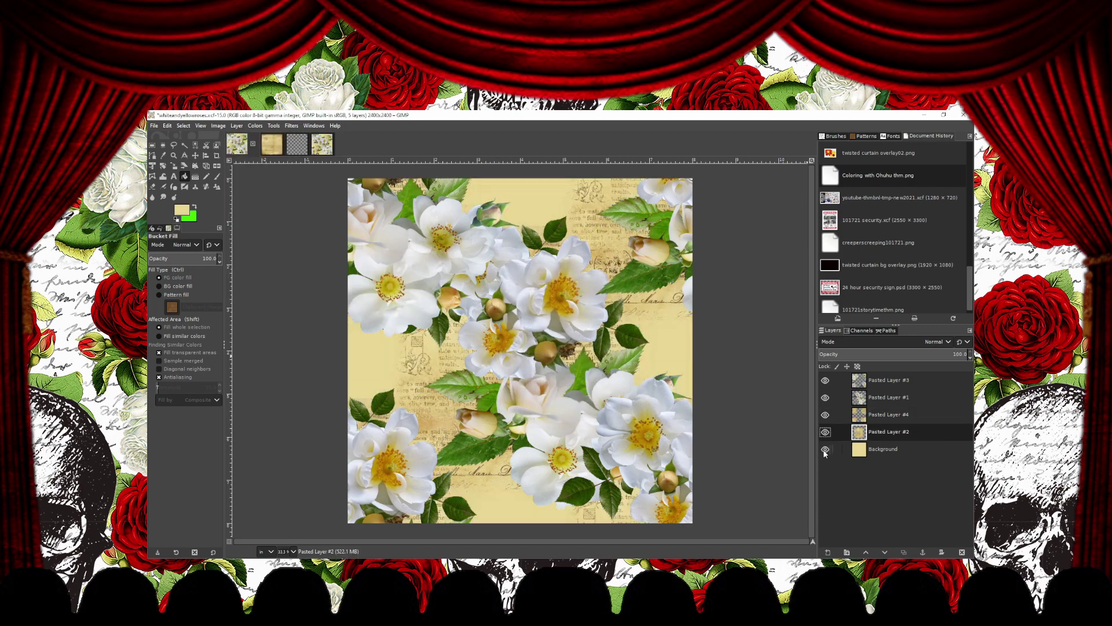
key(alt+Tab)
Step: Add floral-2027567.png as a new layer and raise it to the top of the stack
drag(382, 191, 814, 450)
key(m)
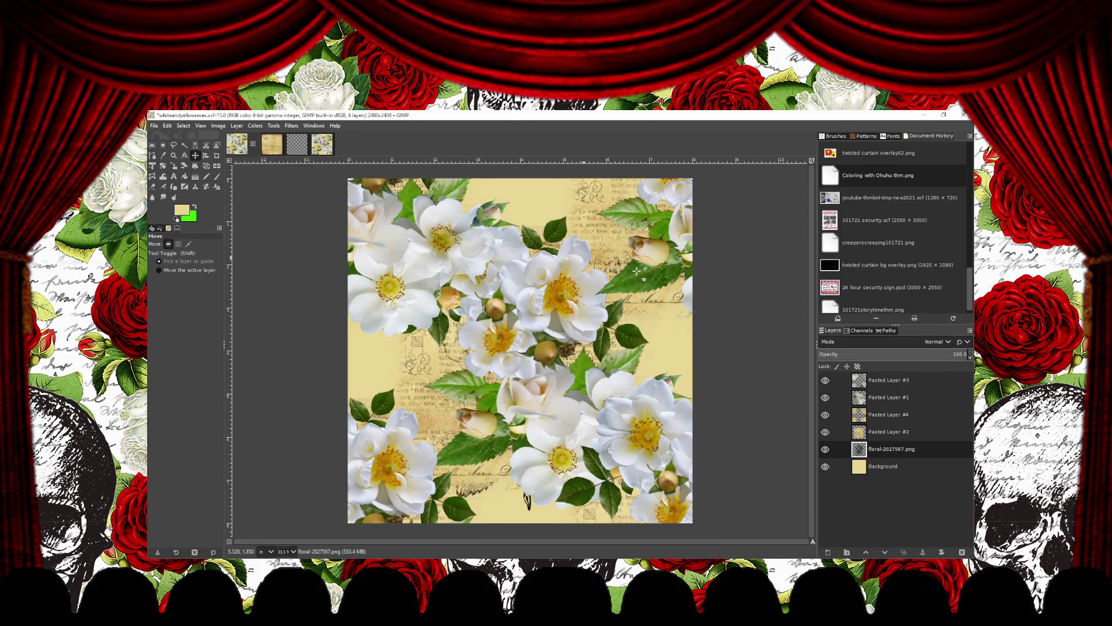
drag(888, 449, 888, 379)
drag(549, 359, 548, 345)
Step: Set the rose-outline layer to Overlay mode and hide the four pasted collage layers
click(936, 341)
click(860, 327)
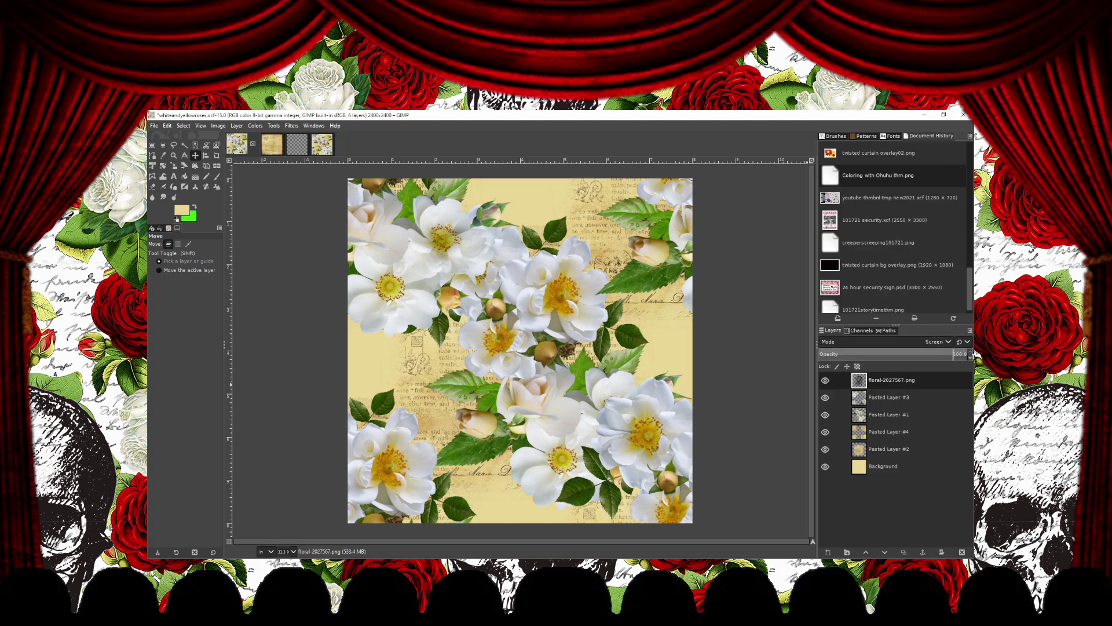
click(935, 342)
click(854, 458)
click(825, 397)
click(824, 414)
click(825, 432)
click(825, 449)
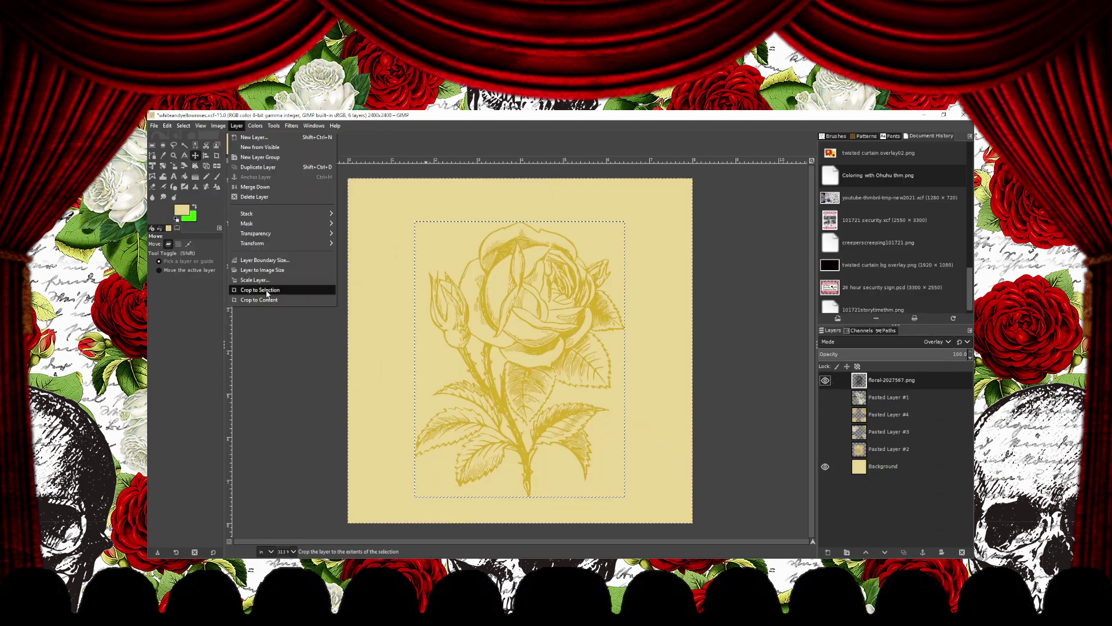
Step: Duplicate the rose-outline layer and offset the copy by half the width
click(903, 551)
click(236, 126)
click(365, 313)
click(562, 413)
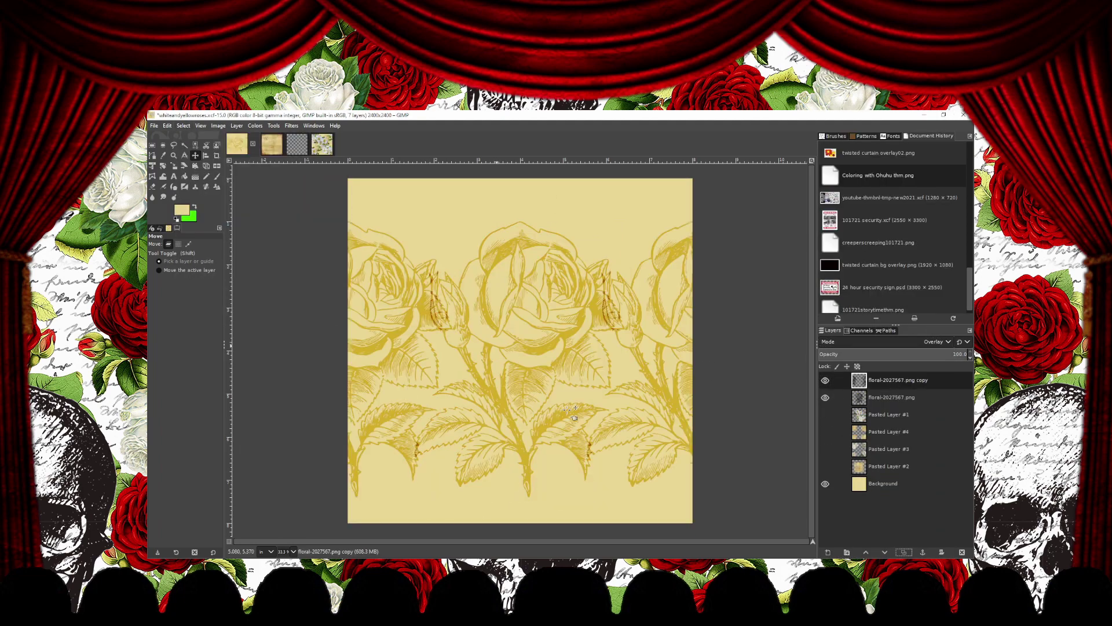
Step: Show the hidden pasted layers again and place Pasted Layer #3 under Pasted Layer #1
click(825, 397)
click(825, 467)
click(825, 431)
drag(886, 414, 886, 400)
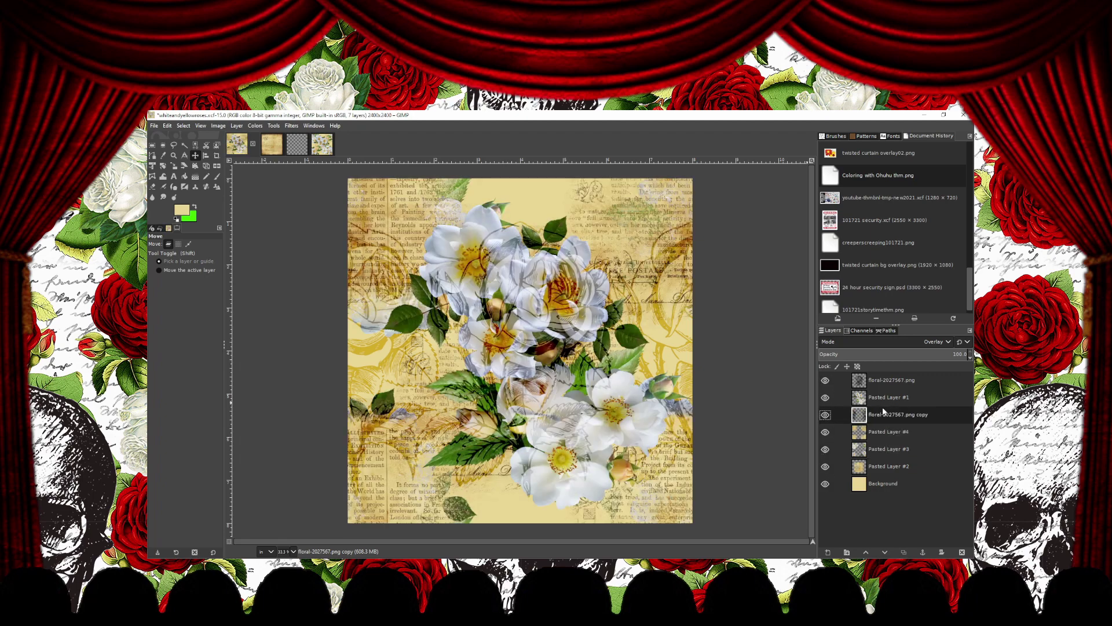
mouse_move(878, 449)
mouse_down()
mouse_move(887, 406)
mouse_move(889, 432)
mouse_up()
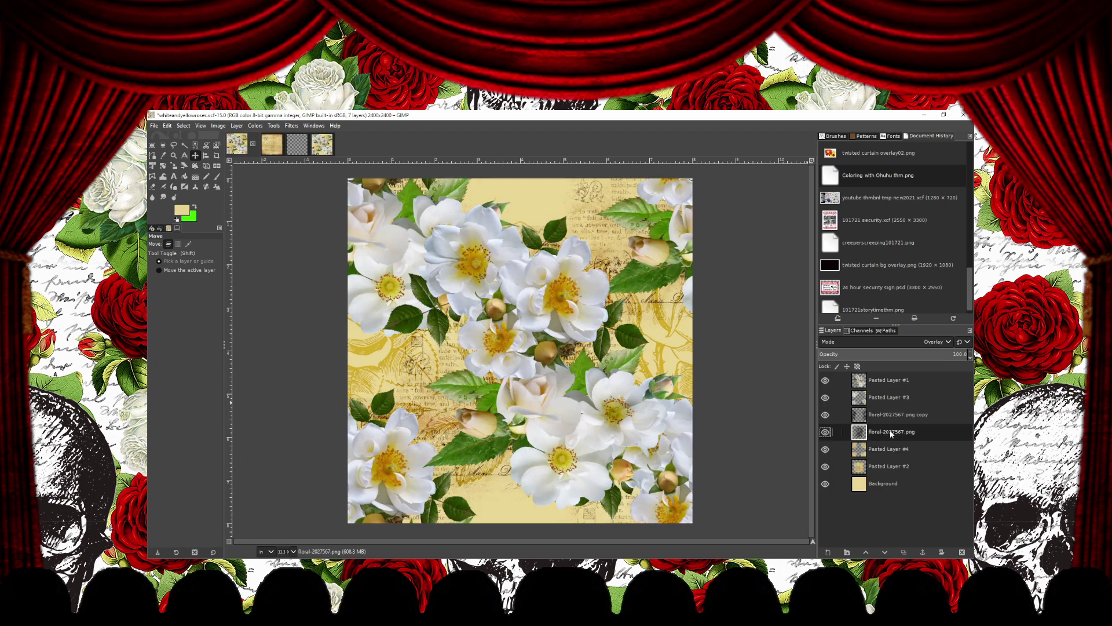
Step: Select the floral layer, toggle Pasted Layers #1 and #3 off and on, then select Pasted Layer #1
click(236, 125)
click(376, 311)
click(824, 380)
click(825, 397)
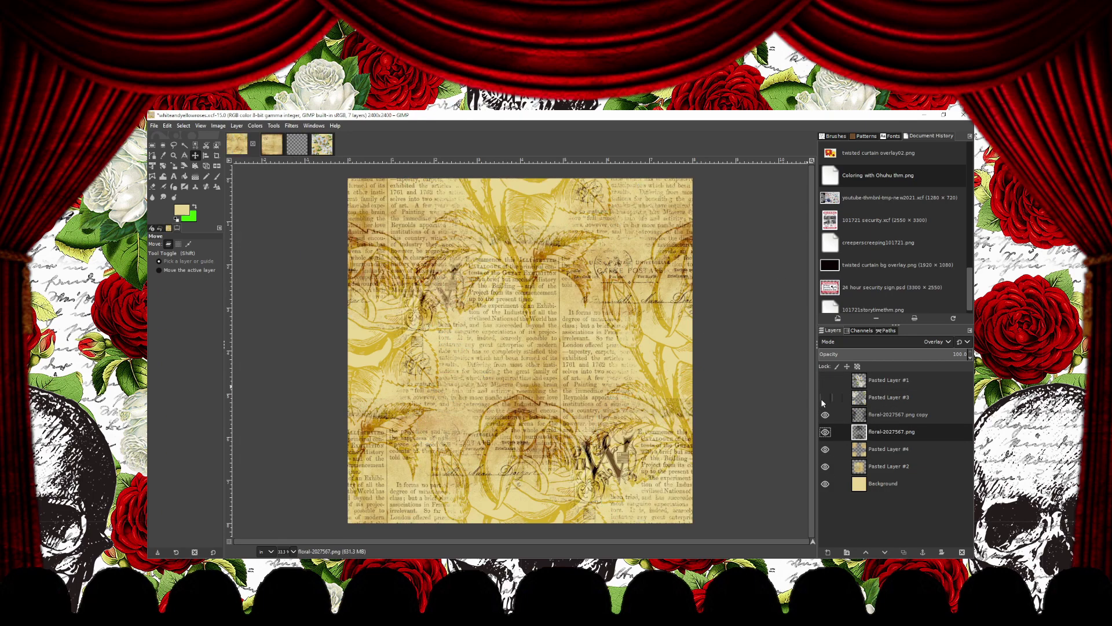
click(825, 380)
click(825, 398)
click(887, 379)
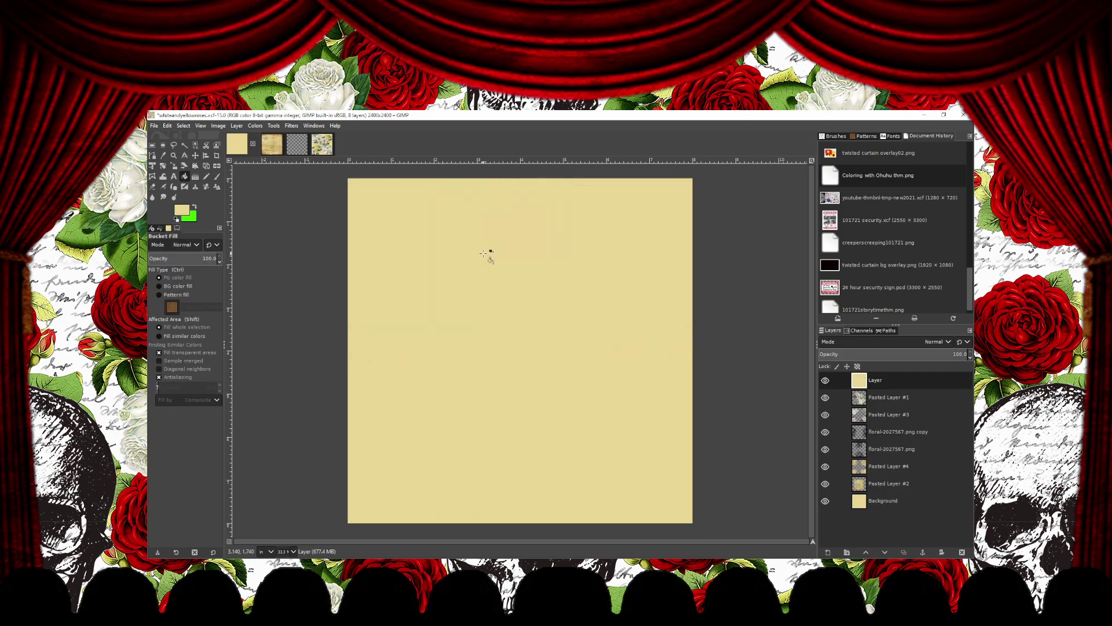
Step: Try different blend modes on the yellow tint layer, including HSL Color
click(937, 341)
click(856, 486)
click(937, 342)
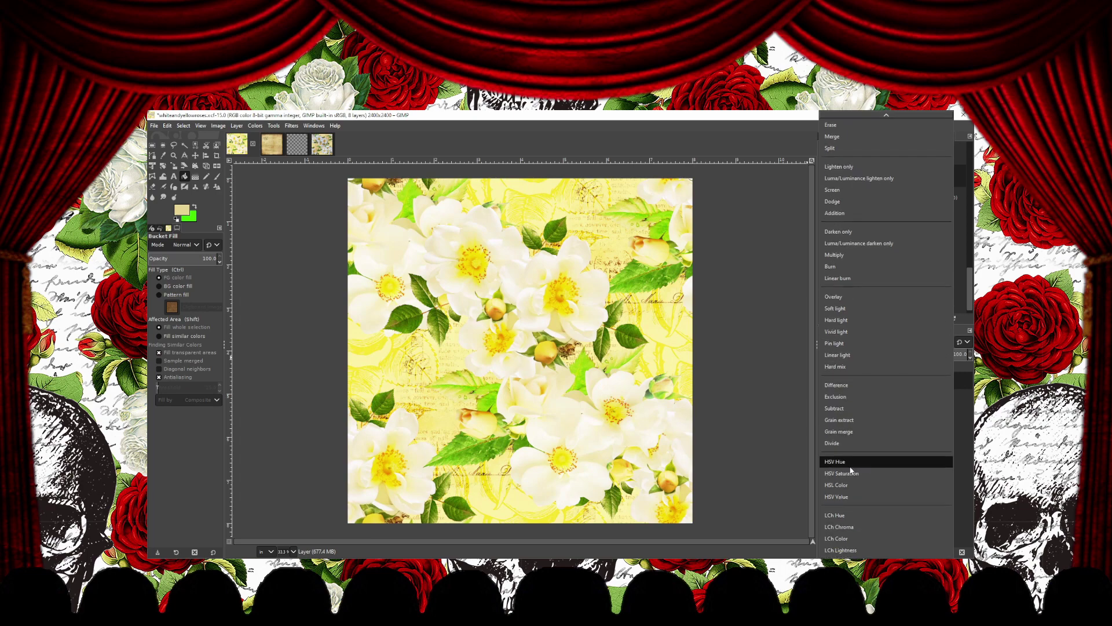
click(851, 267)
click(937, 341)
click(845, 521)
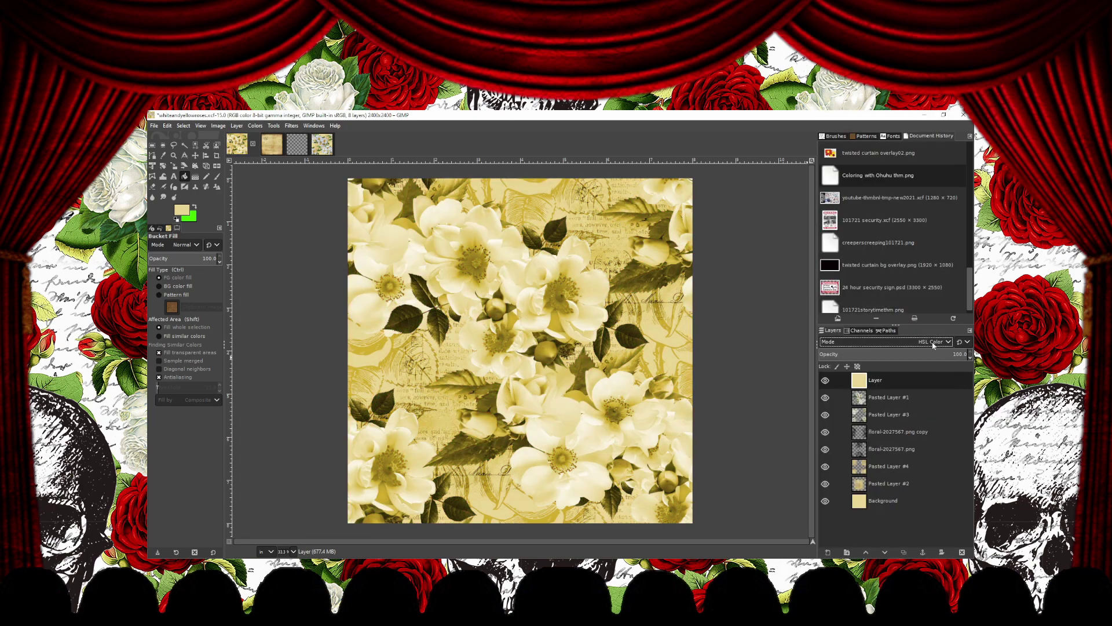
Step: Try a Burn blend on the tint layer, then hide and delete it
click(937, 341)
click(926, 370)
scroll(936, 341, down, 1)
click(936, 341)
click(924, 389)
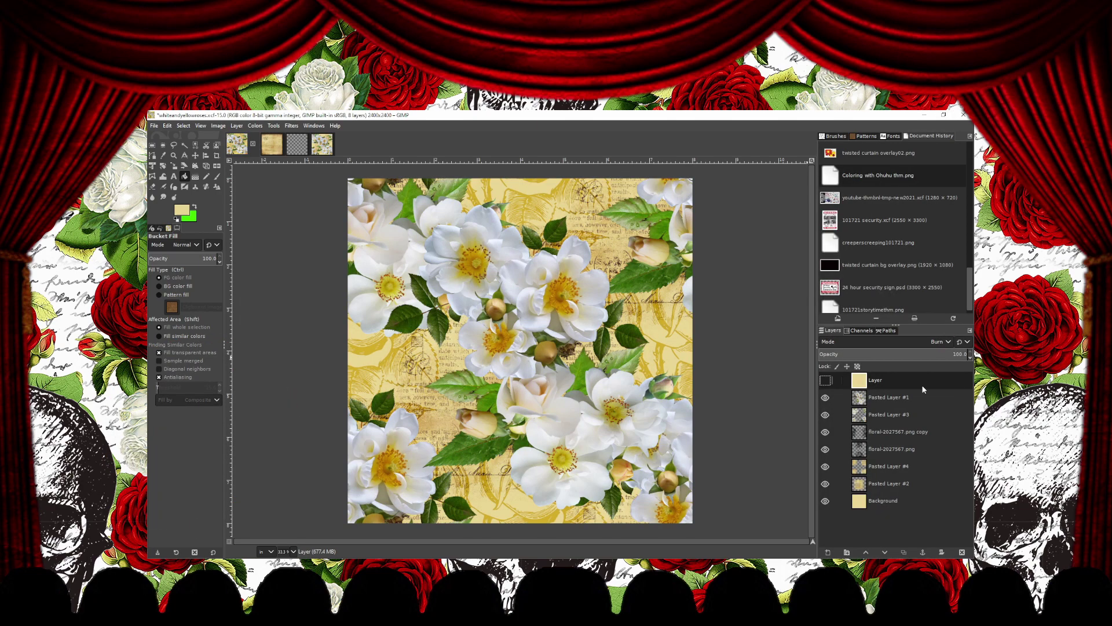
click(962, 551)
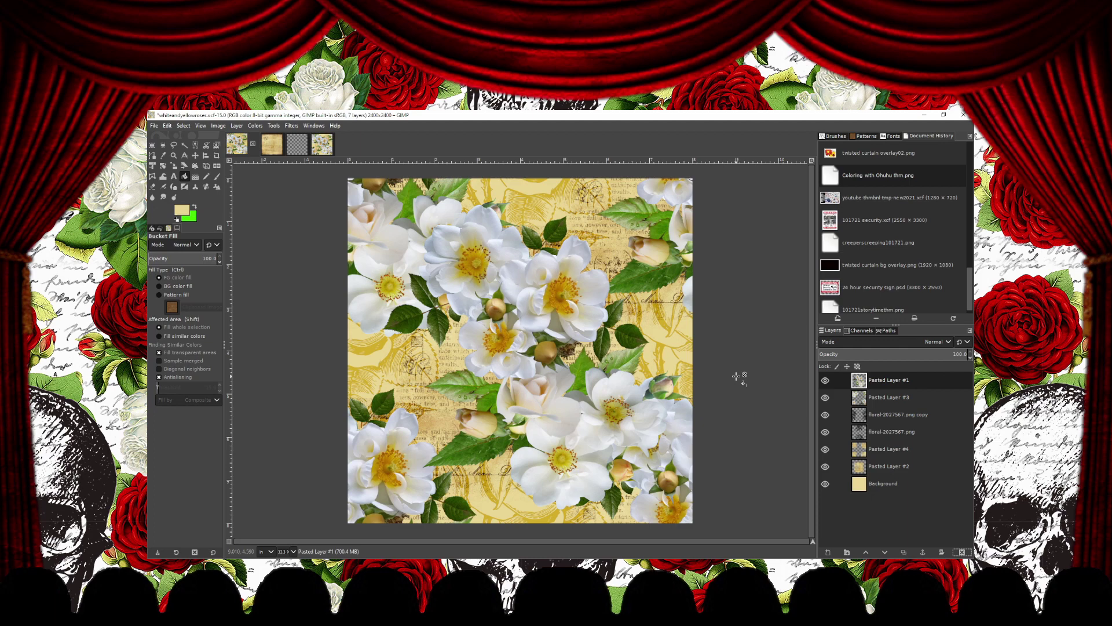
Step: Export the tile as whiteandyellowroses-patt001.png with the default PNG options
click(154, 125)
click(174, 262)
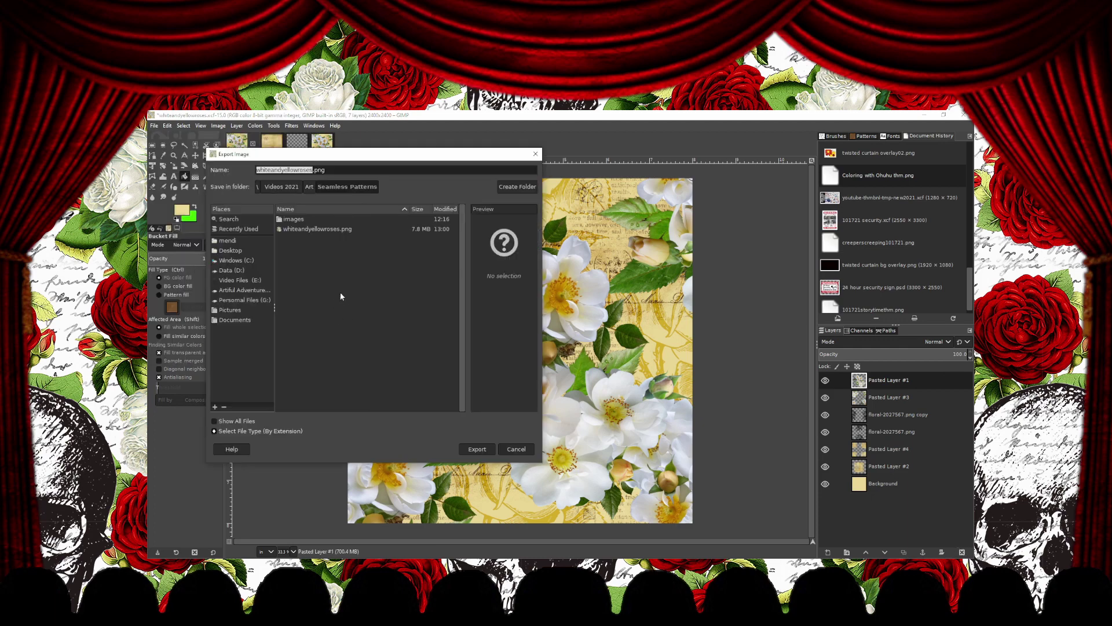
key(Right)
text(-patt001)
key(Return)
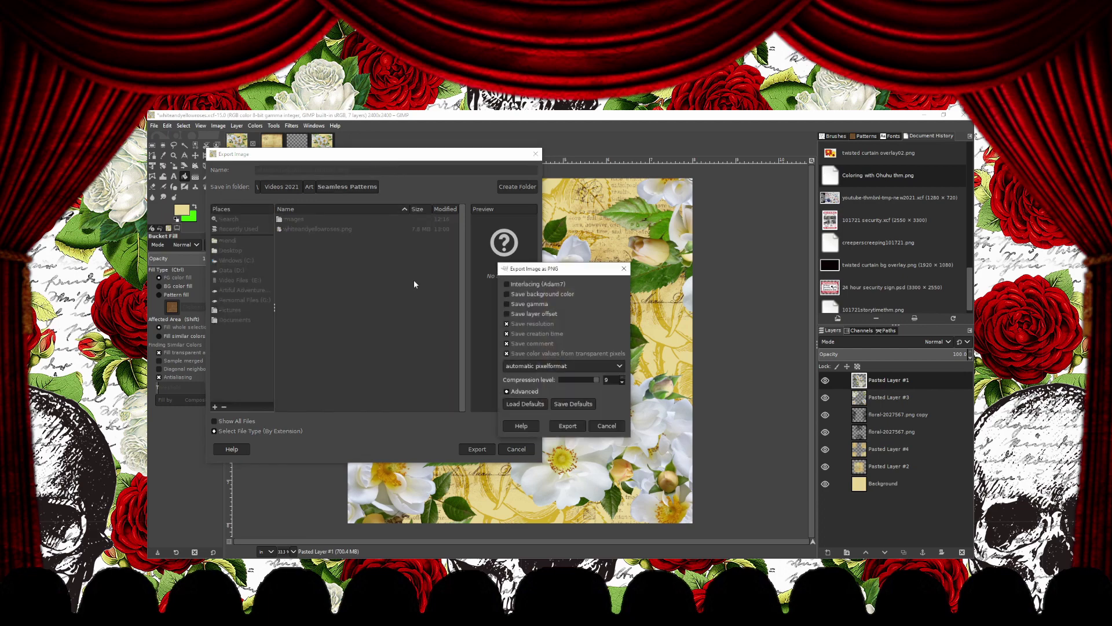
click(567, 426)
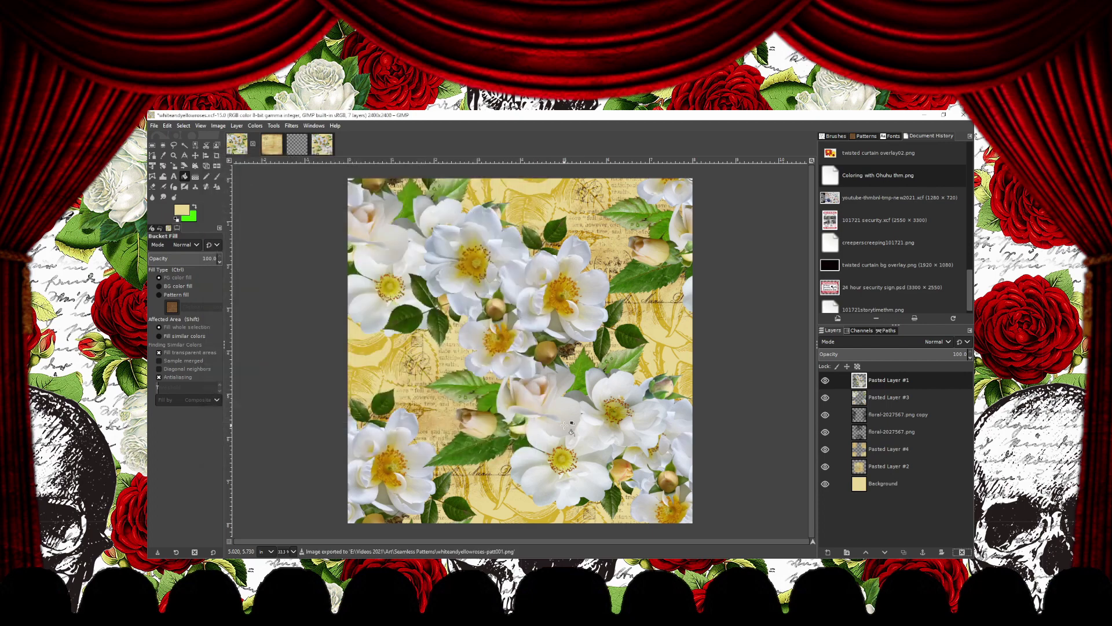
Step: Change the layer's blend mode and export the plain yellow version as whiteandyellowroses-patt022.png
click(839, 342)
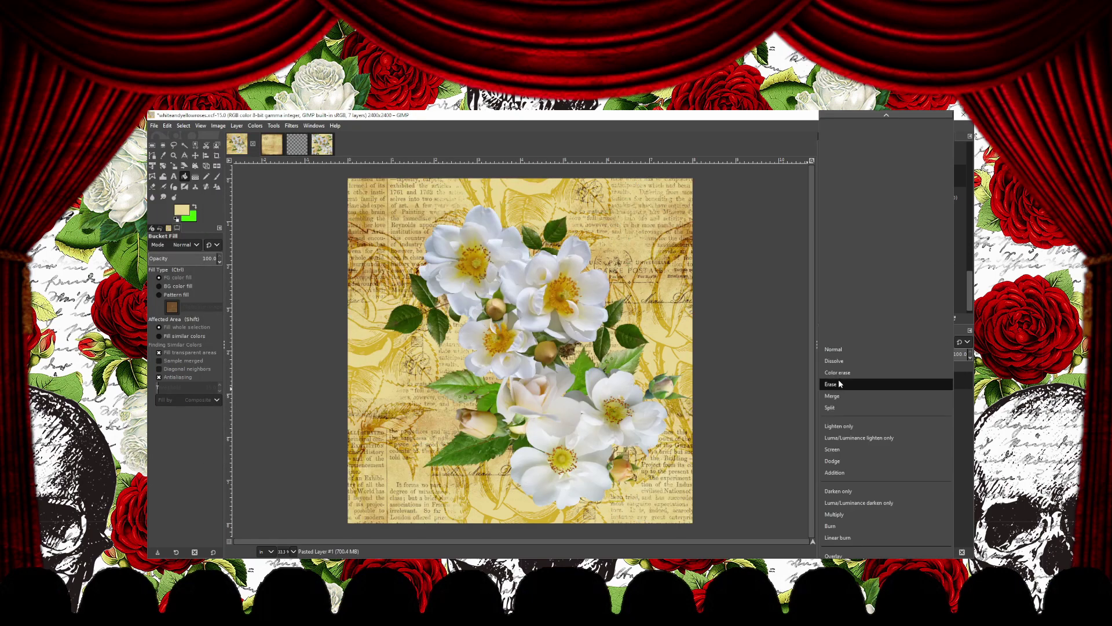
click(839, 384)
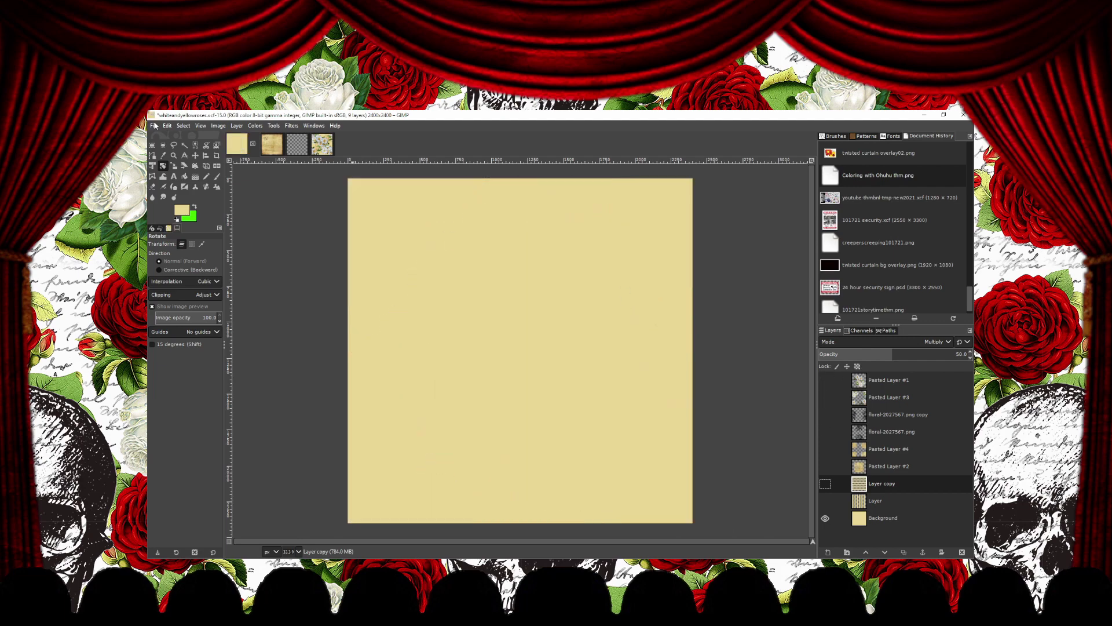
click(155, 125)
click(211, 288)
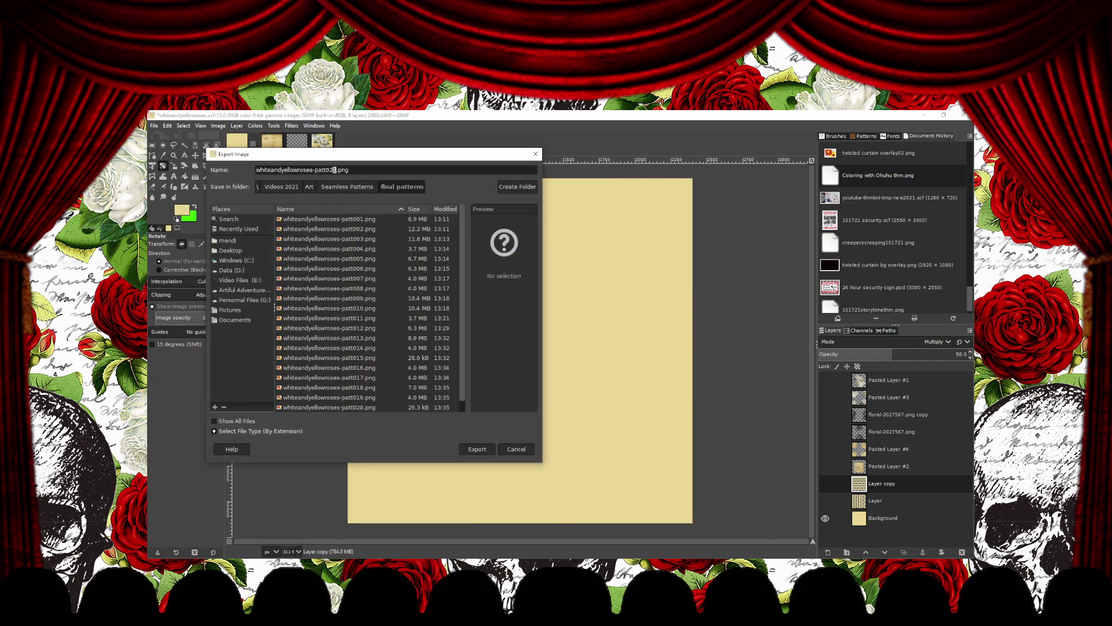
click(477, 449)
click(568, 427)
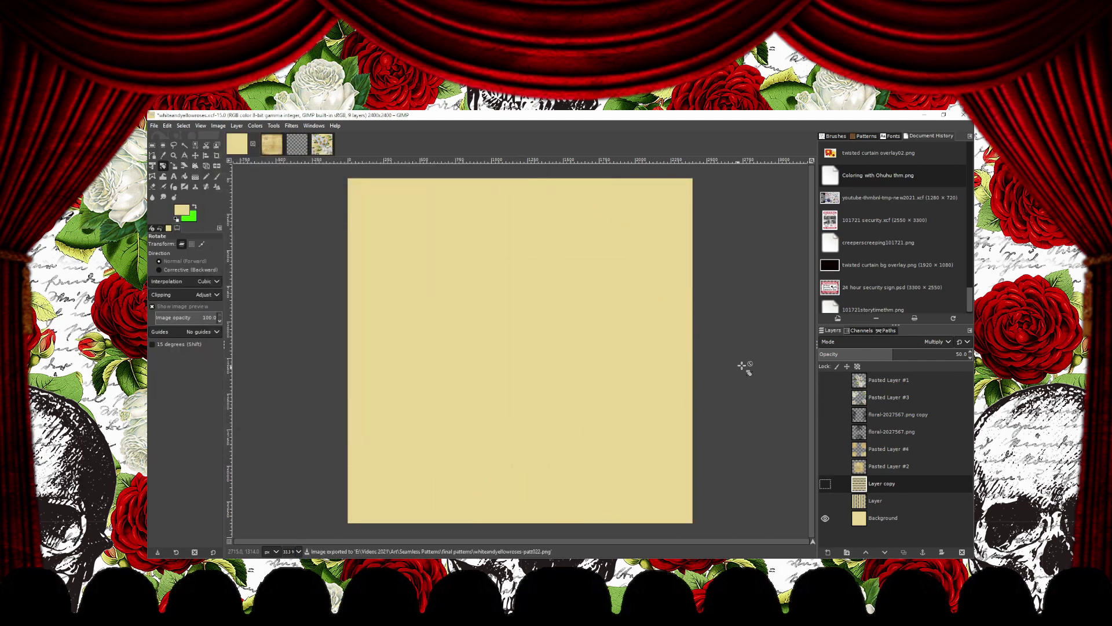
Step: Make every layer visible, move Pasted Layer #1 to second place, and save whiteandyellowroses.xcf
drag(825, 379, 826, 500)
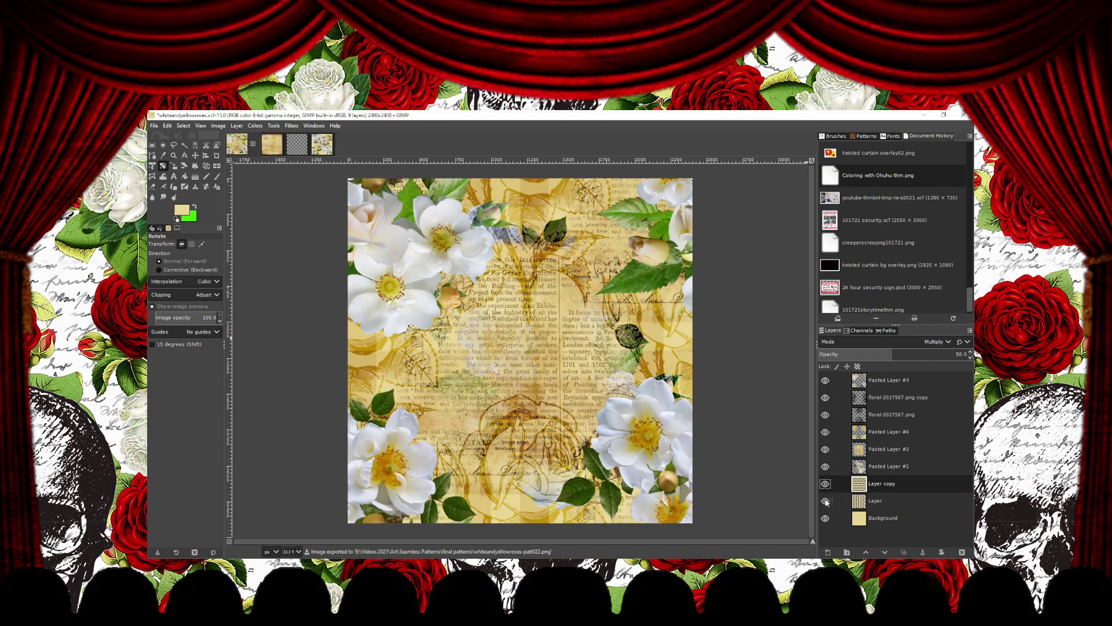
drag(865, 468, 888, 395)
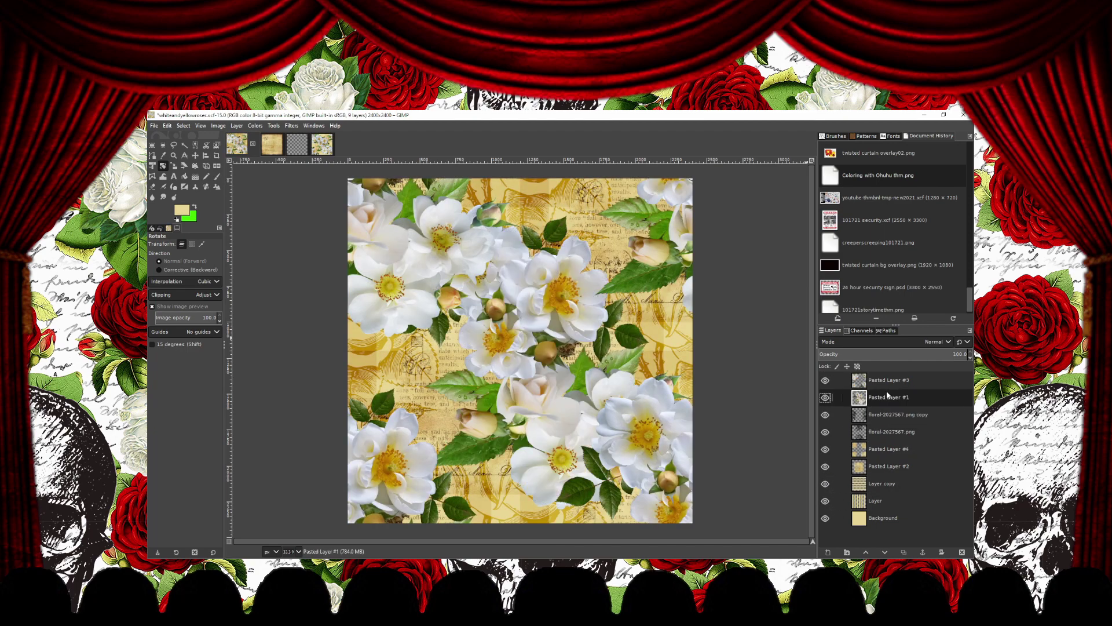
key(ctrl+s)
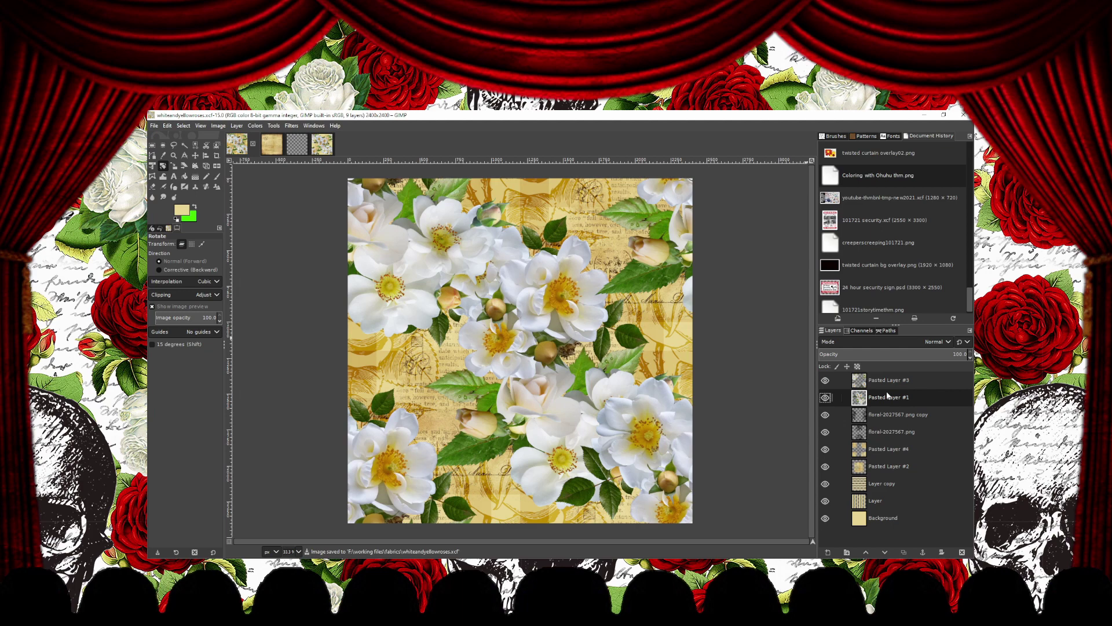
Step: Preview the exported whiteandyellowroses patterns one by one from patt001 through patt022, then deselect
click(606, 502)
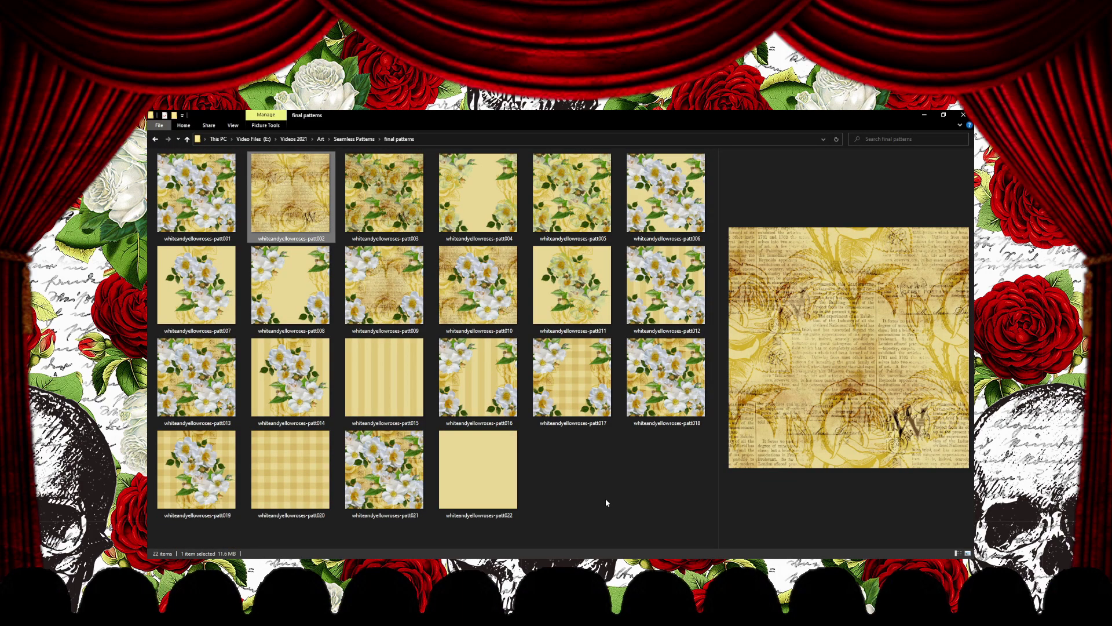
click(214, 210)
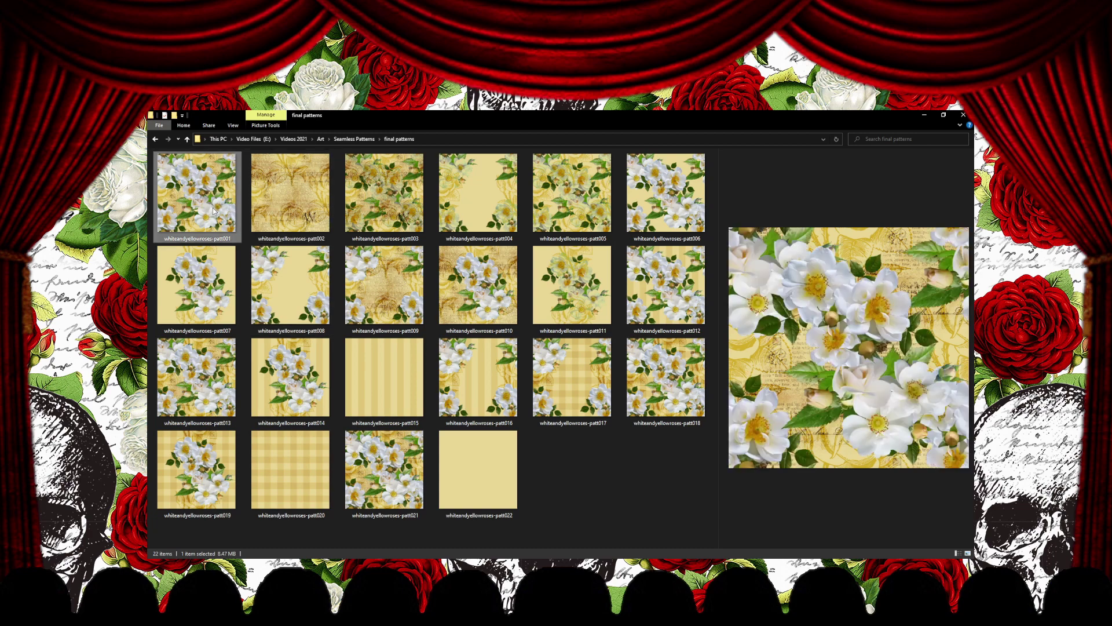
key(Right)
key(Right)
key(Right)
key(Right)
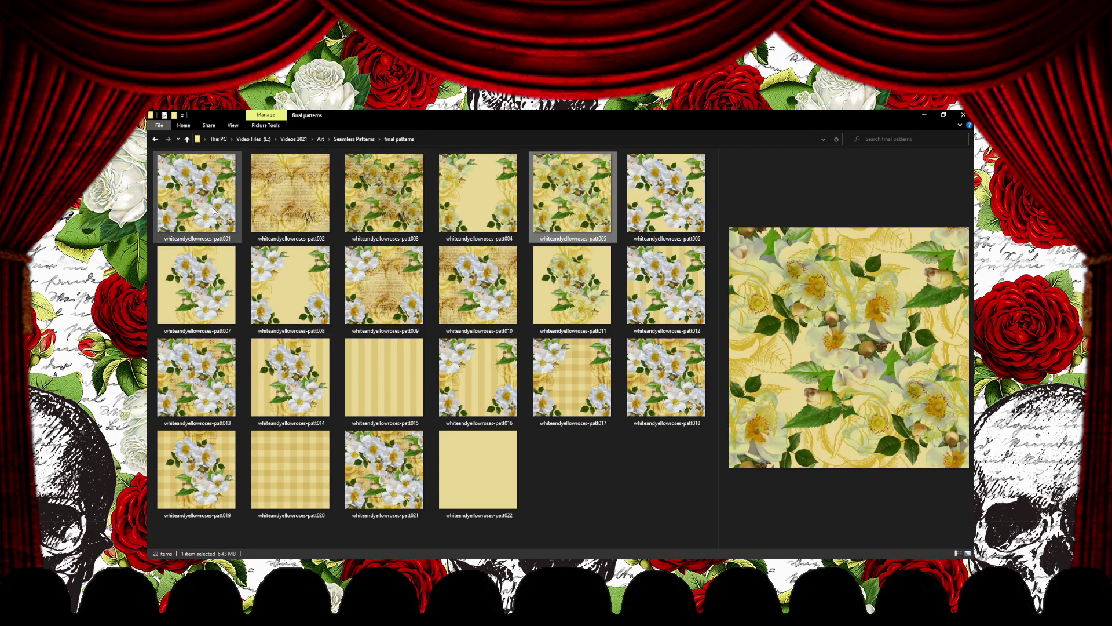
key(Right)
key(Right)
key(Right)
key(Right)
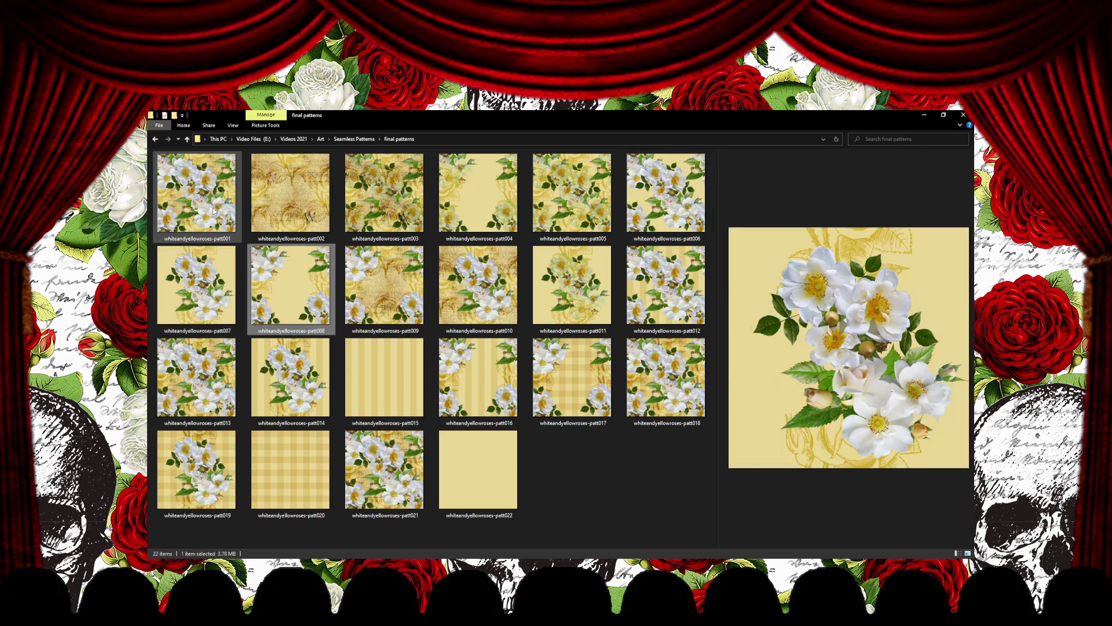
key(Right)
key(Right)
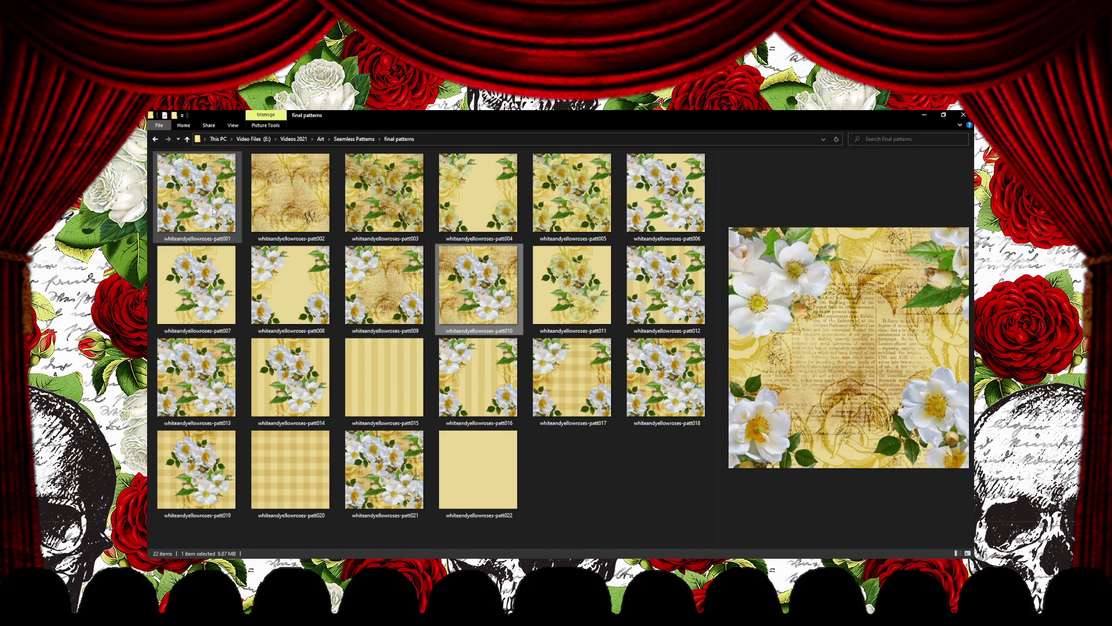
key(Right)
key(Right)
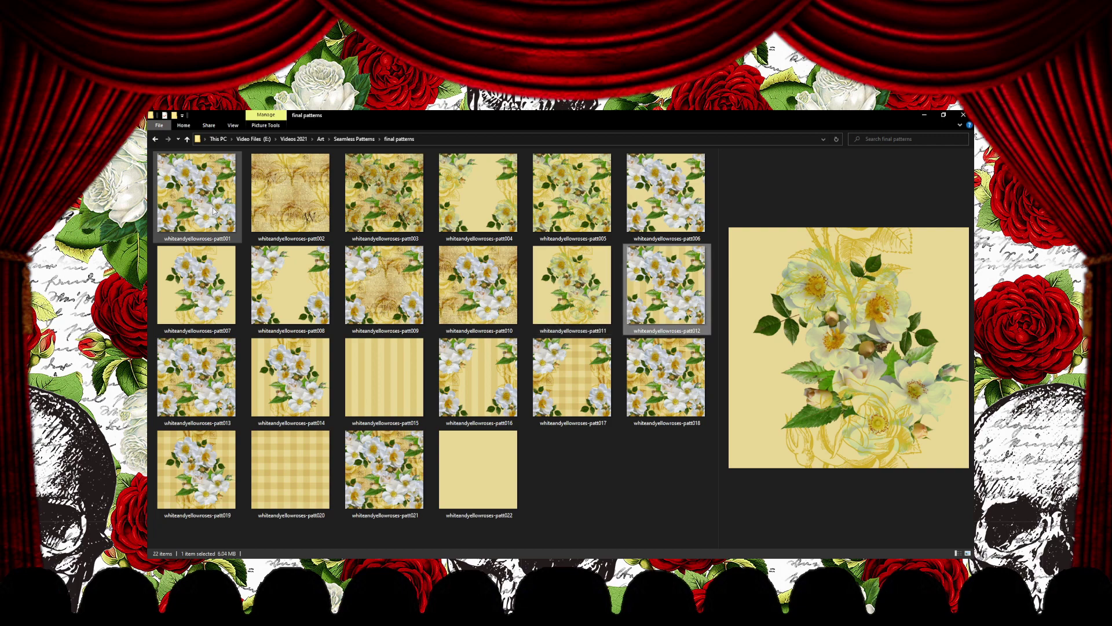
key(Right)
key(Right)
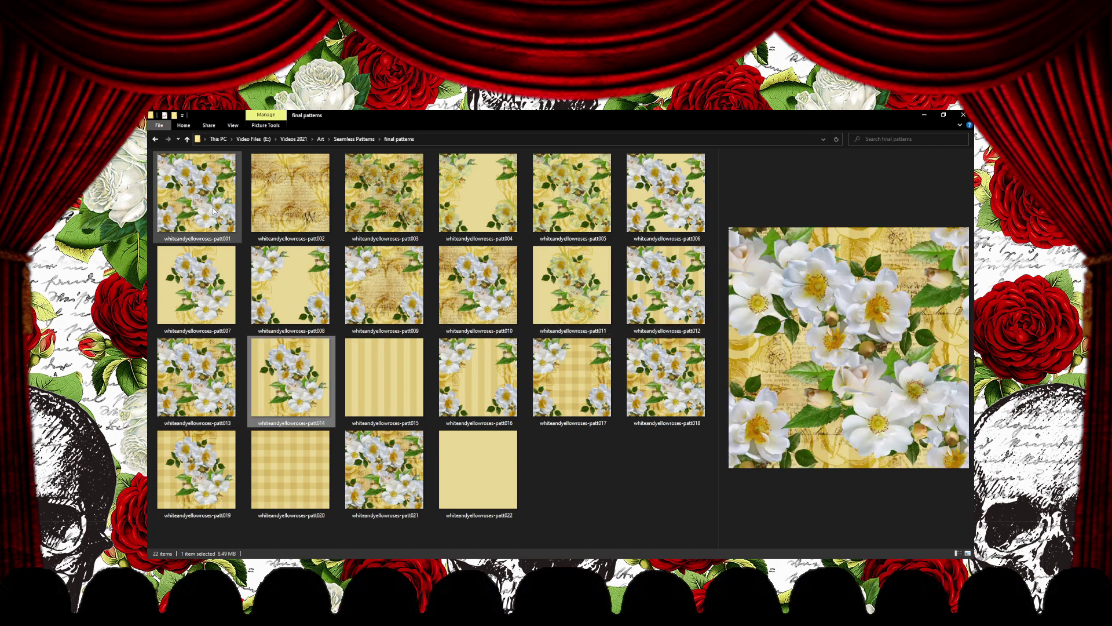
key(Right)
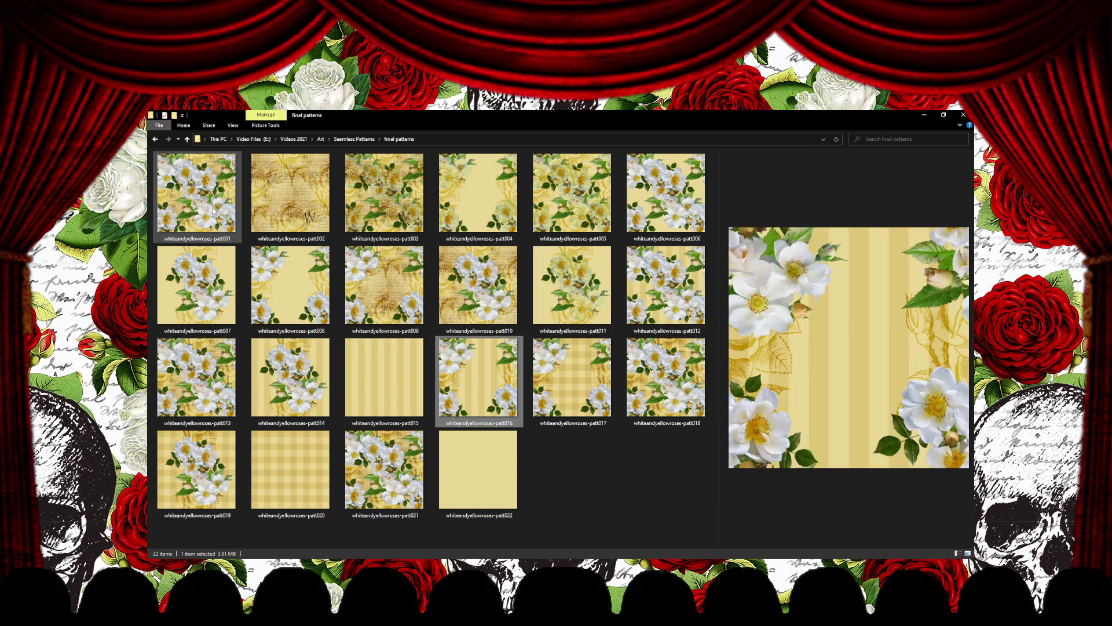
key(Right)
key(Right)
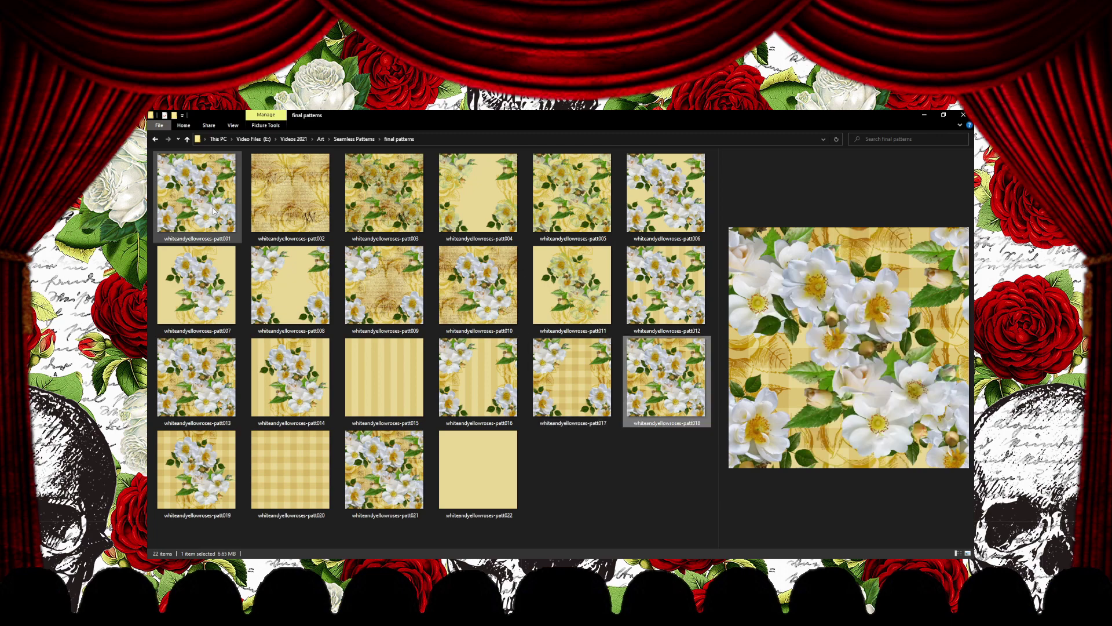
key(Right)
key(Right)
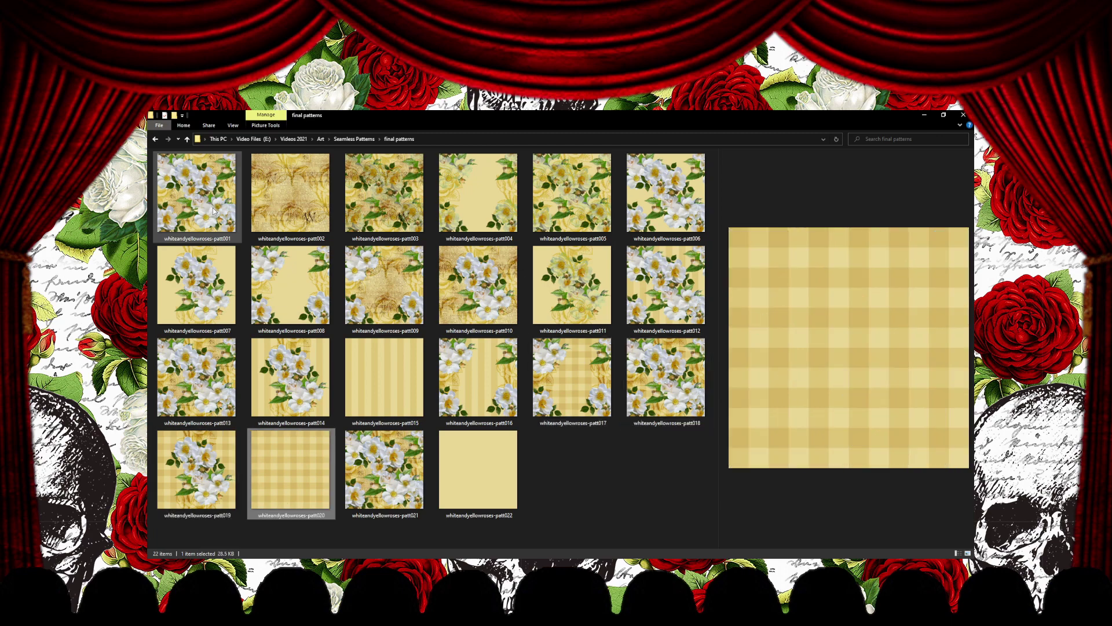
key(Right)
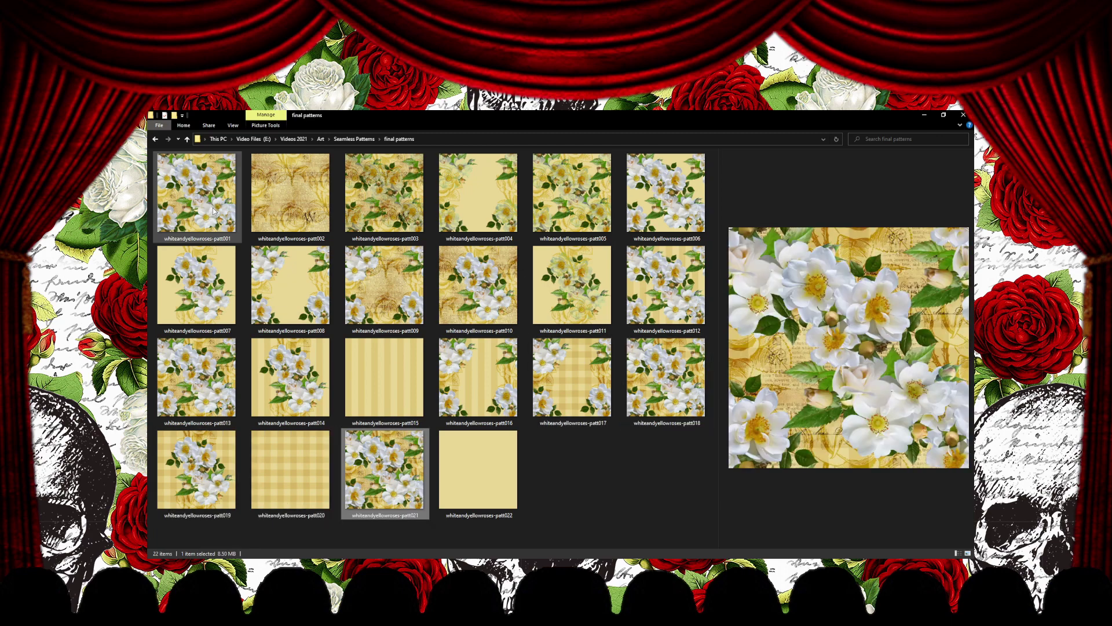
key(Right)
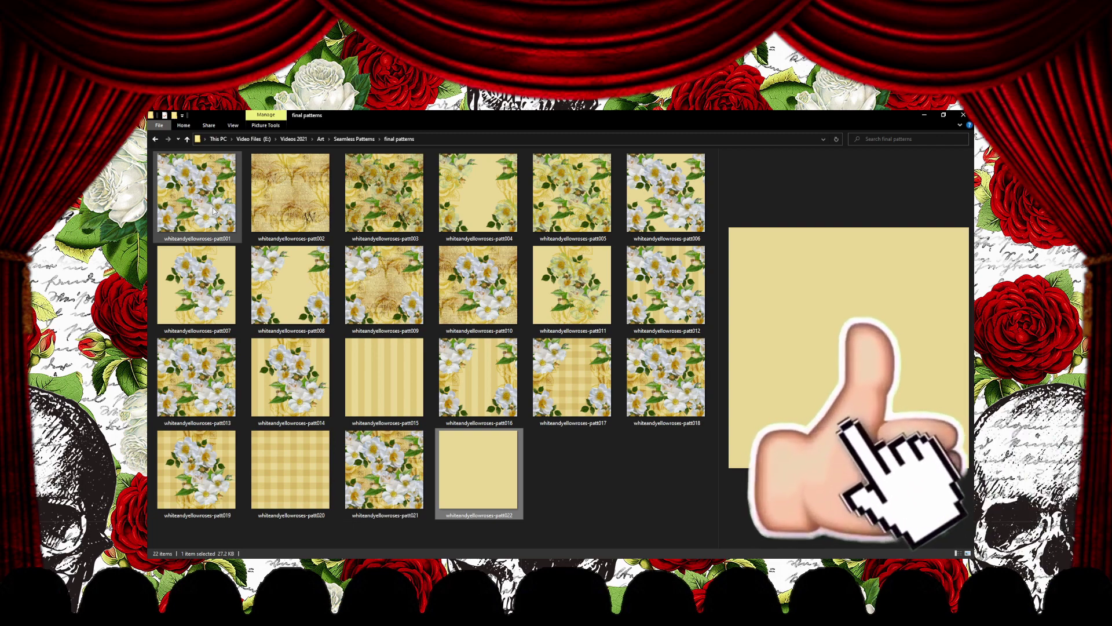
click(627, 491)
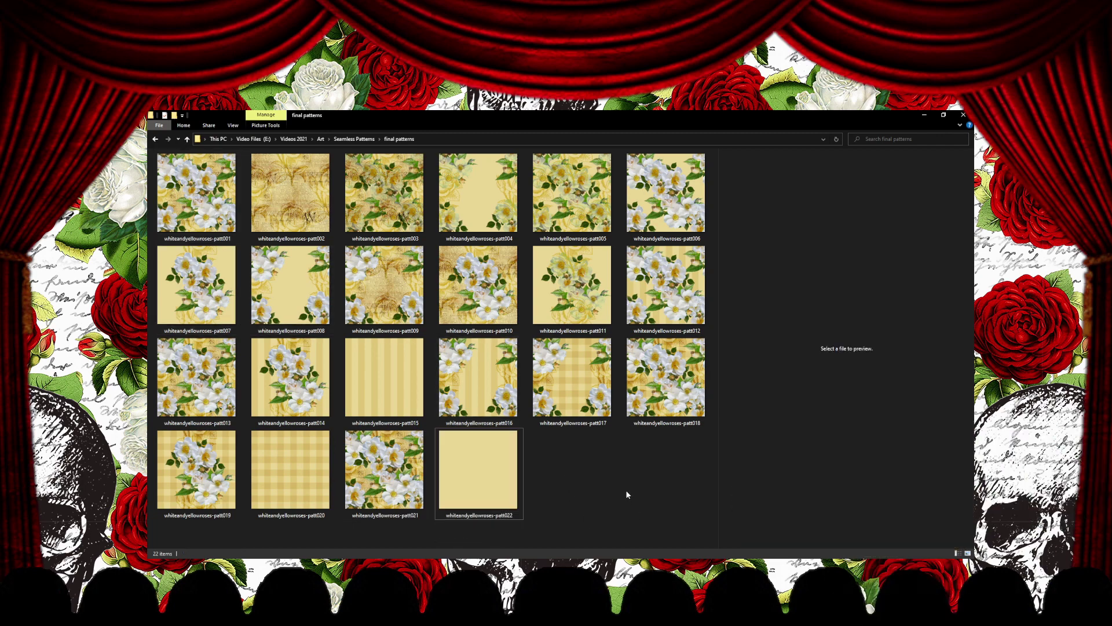